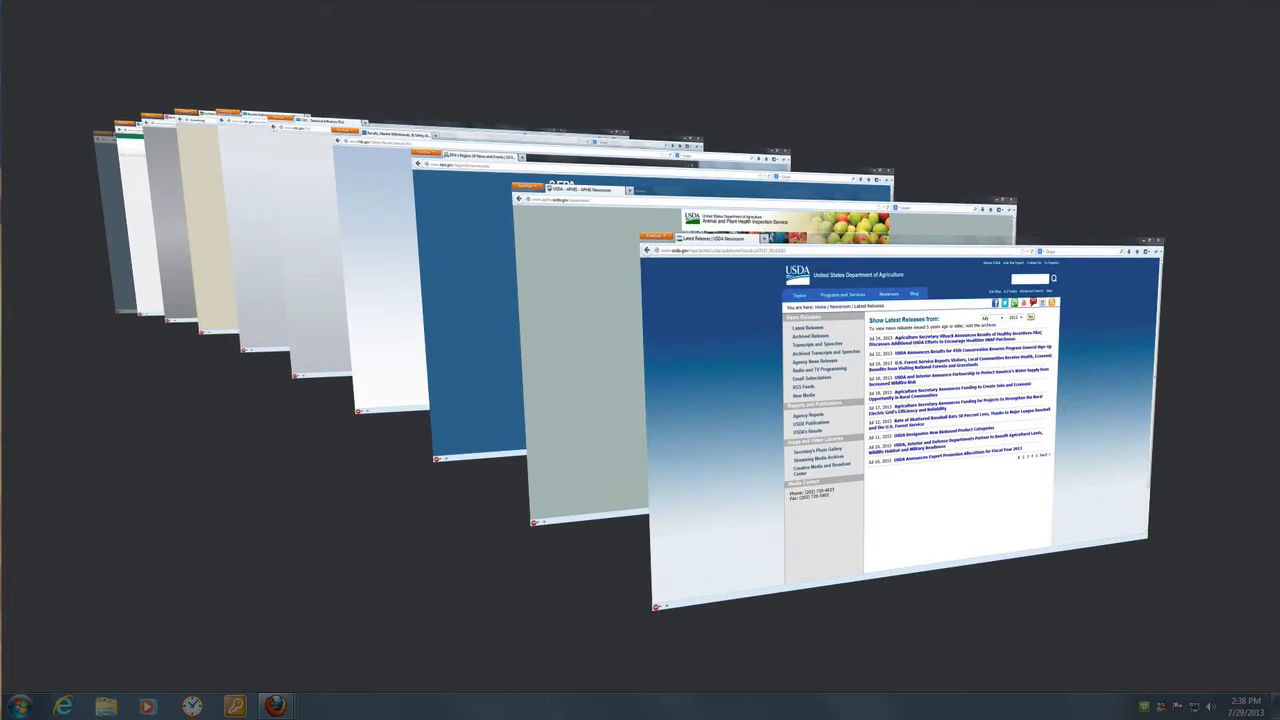
Flip through the open windows to view TweetDeck full screen, then return to the desktop
key("Tab")
key("Tab")
key("Tab")
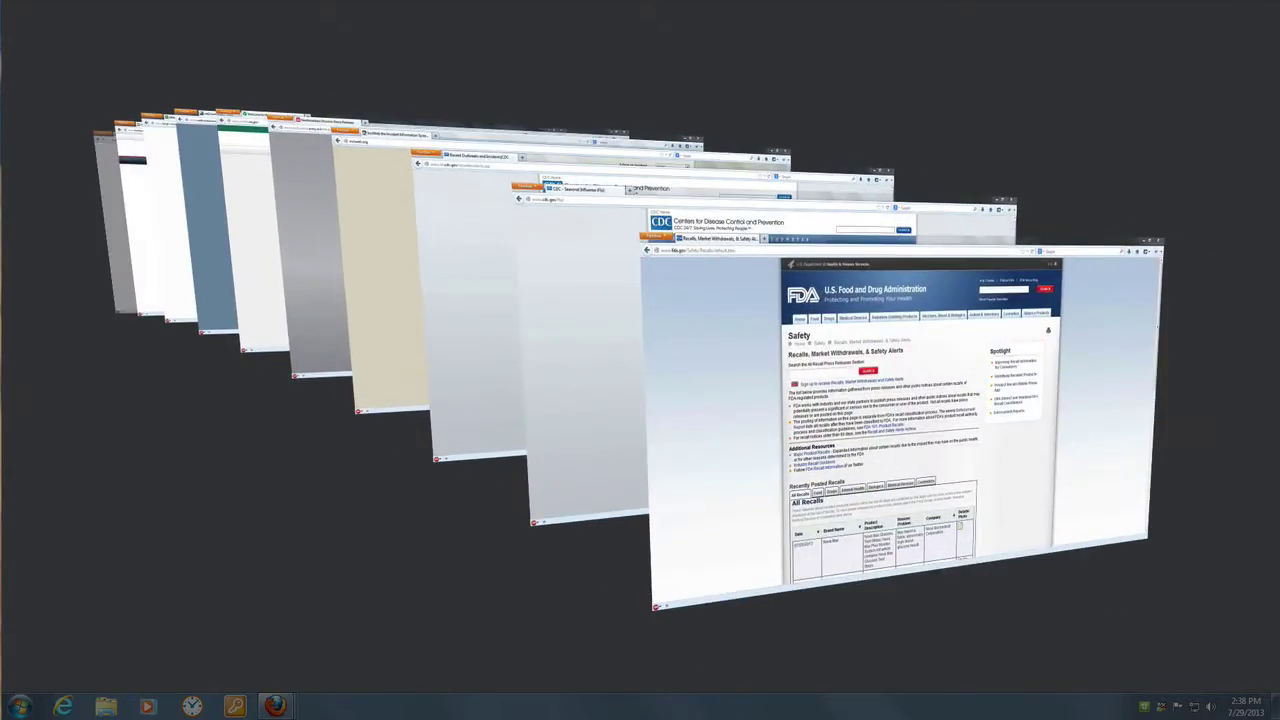
key("Tab")
key("Tab")
key("Tab")
key("Tab")
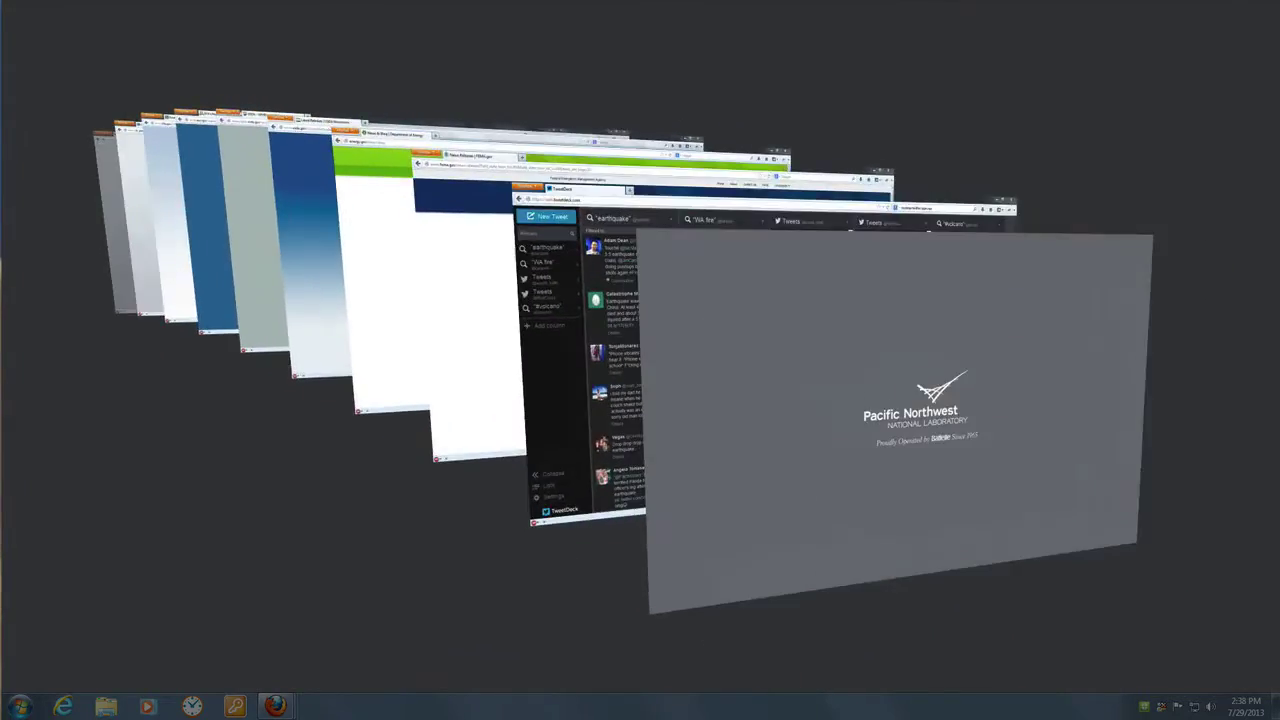
key("Tab")
key("Return")
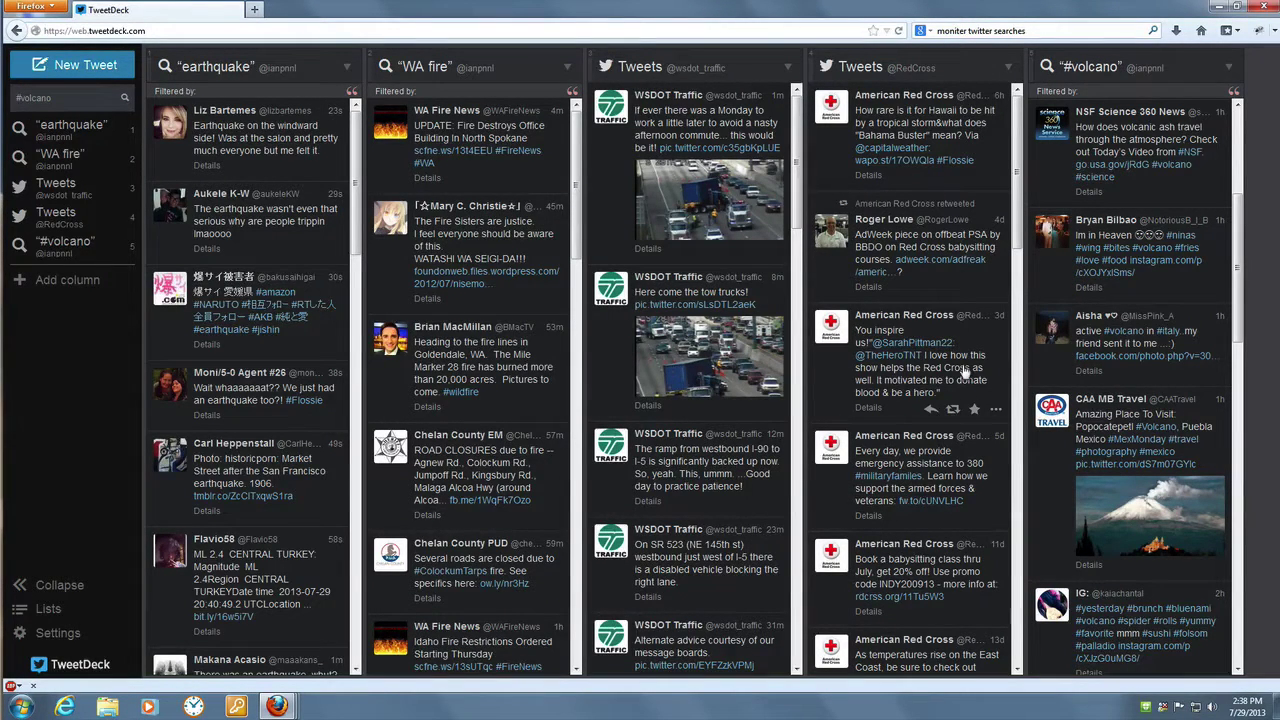
key("super+Tab")
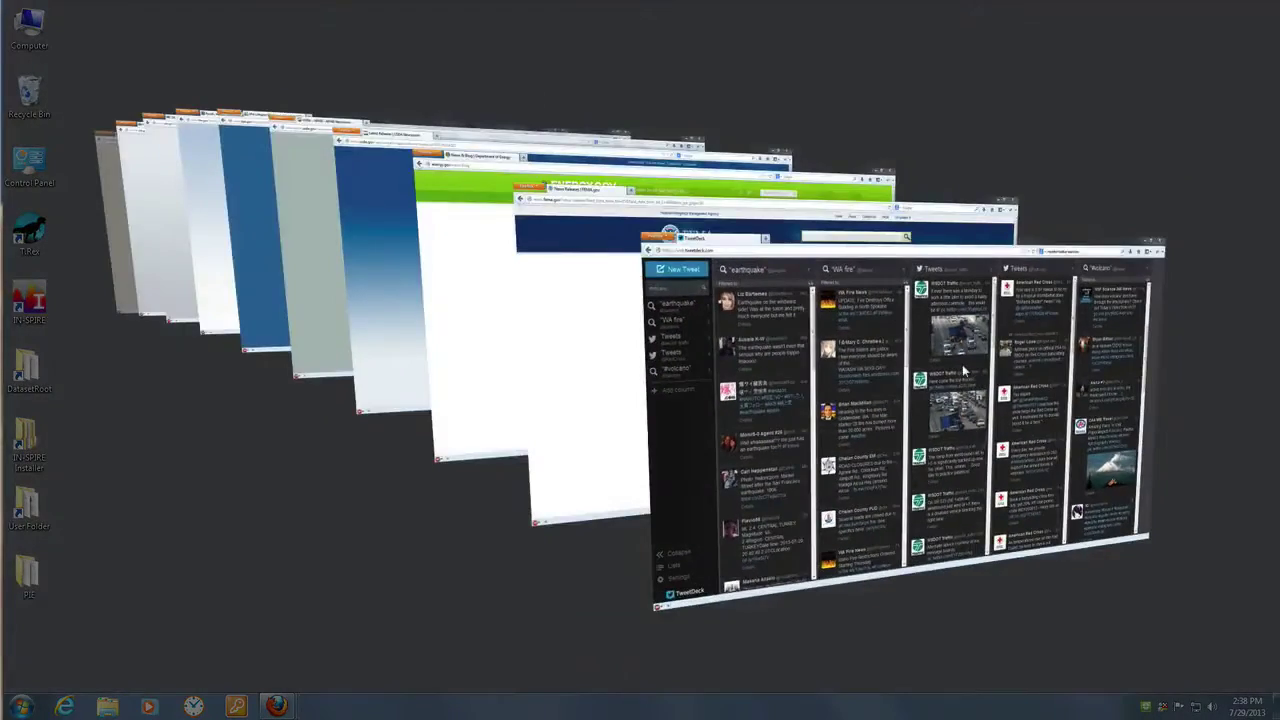
key("super+Tab")
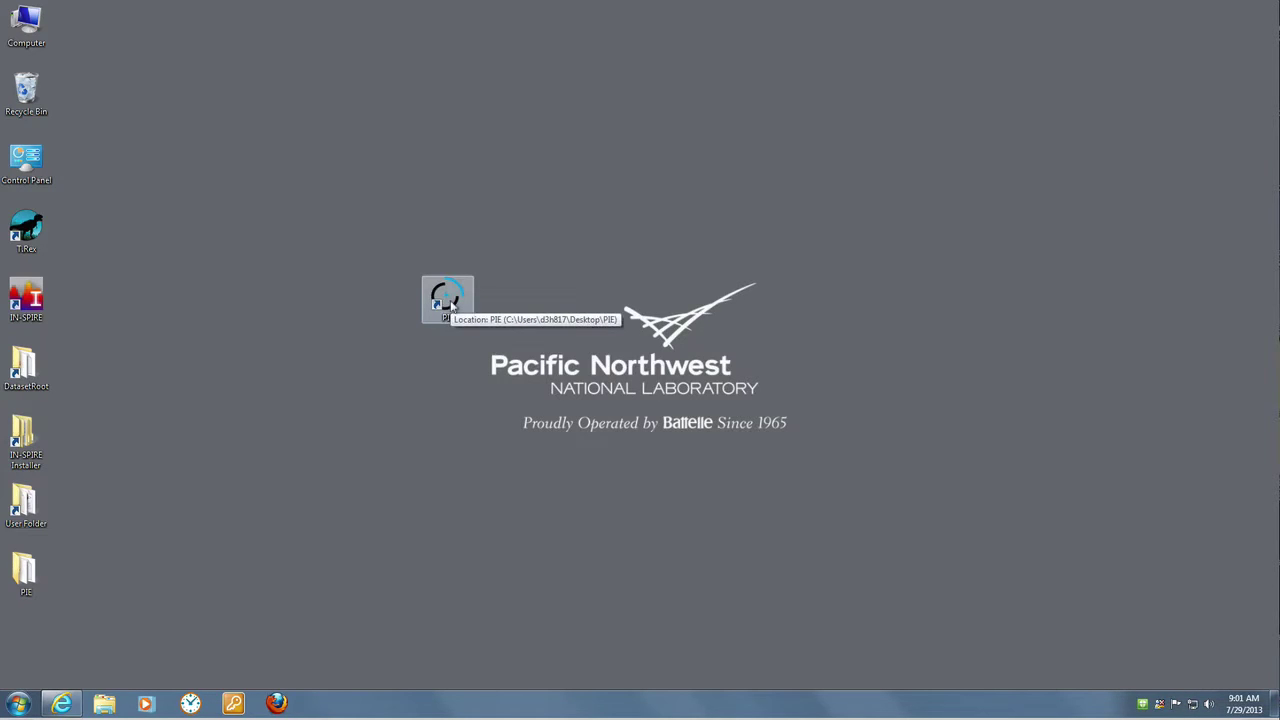
Launch PIE from its desktop shortcut and switch the dashboard to Fullscreen
double_click(450, 304)
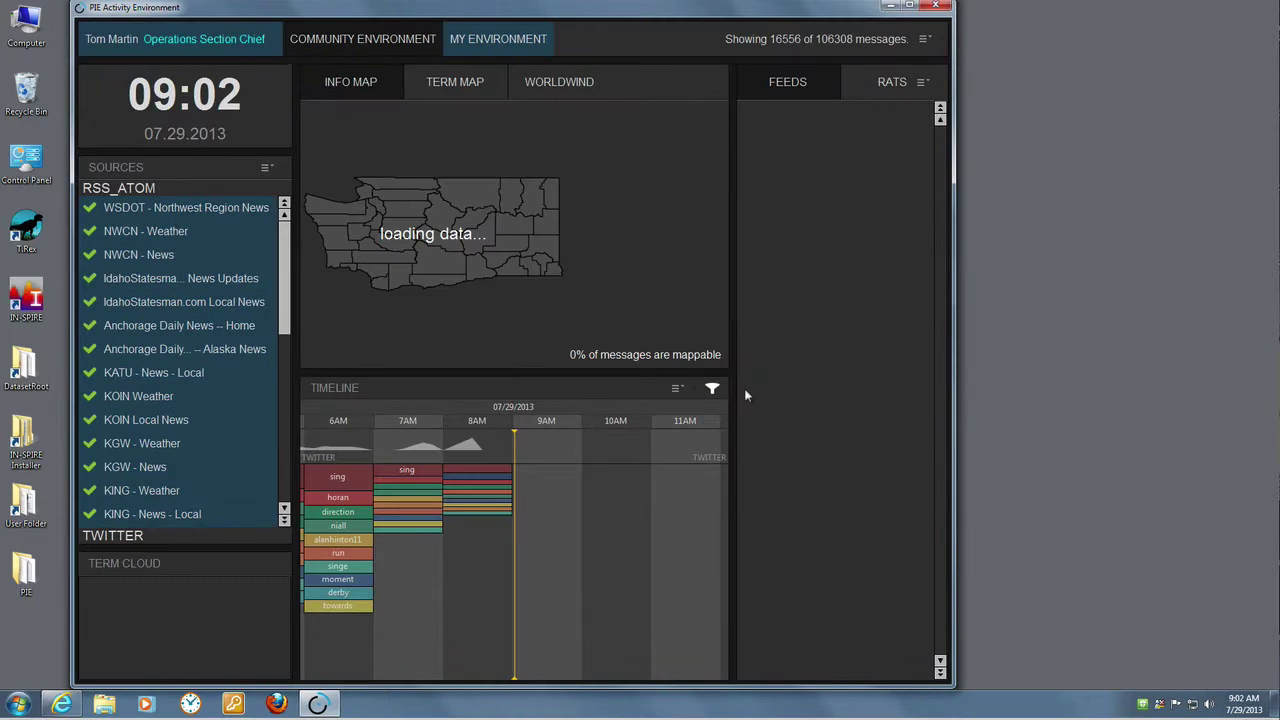
left_click(943, 39)
left_click(940, 58)
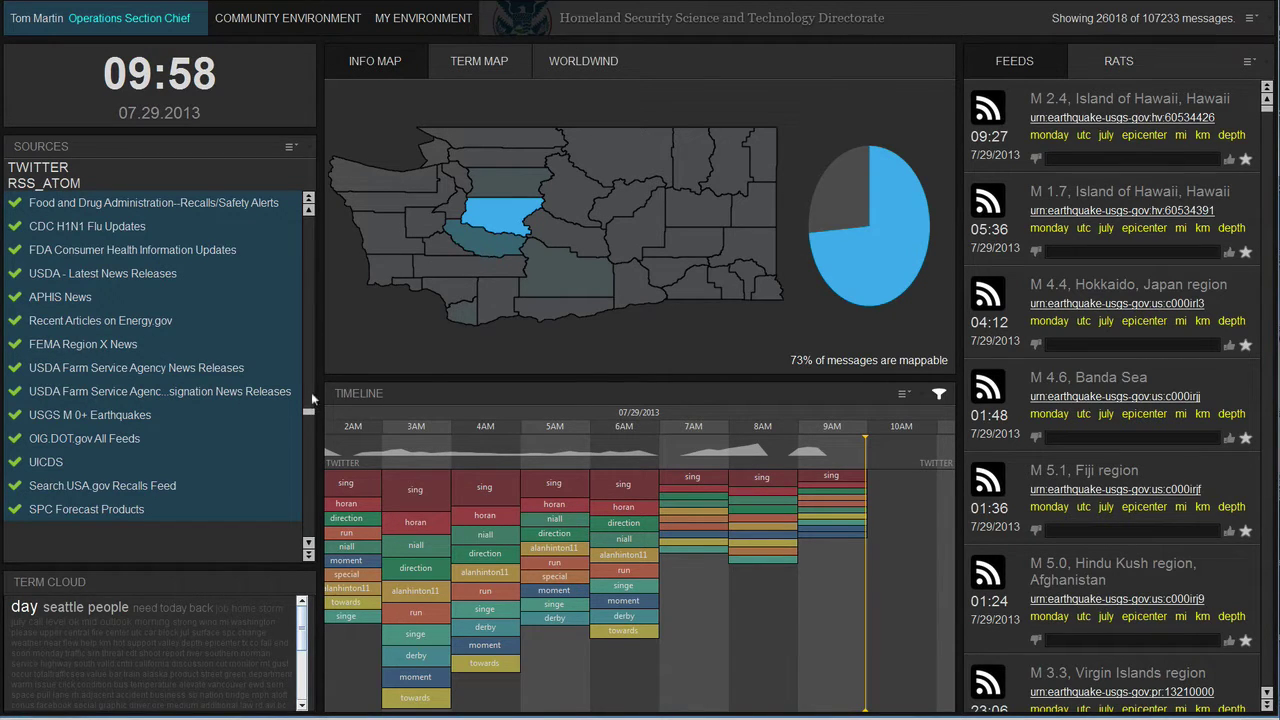
Scroll the Sources list and uncheck USGS M 0+ Earthquakes
scroll(311, 398, "up", 2)
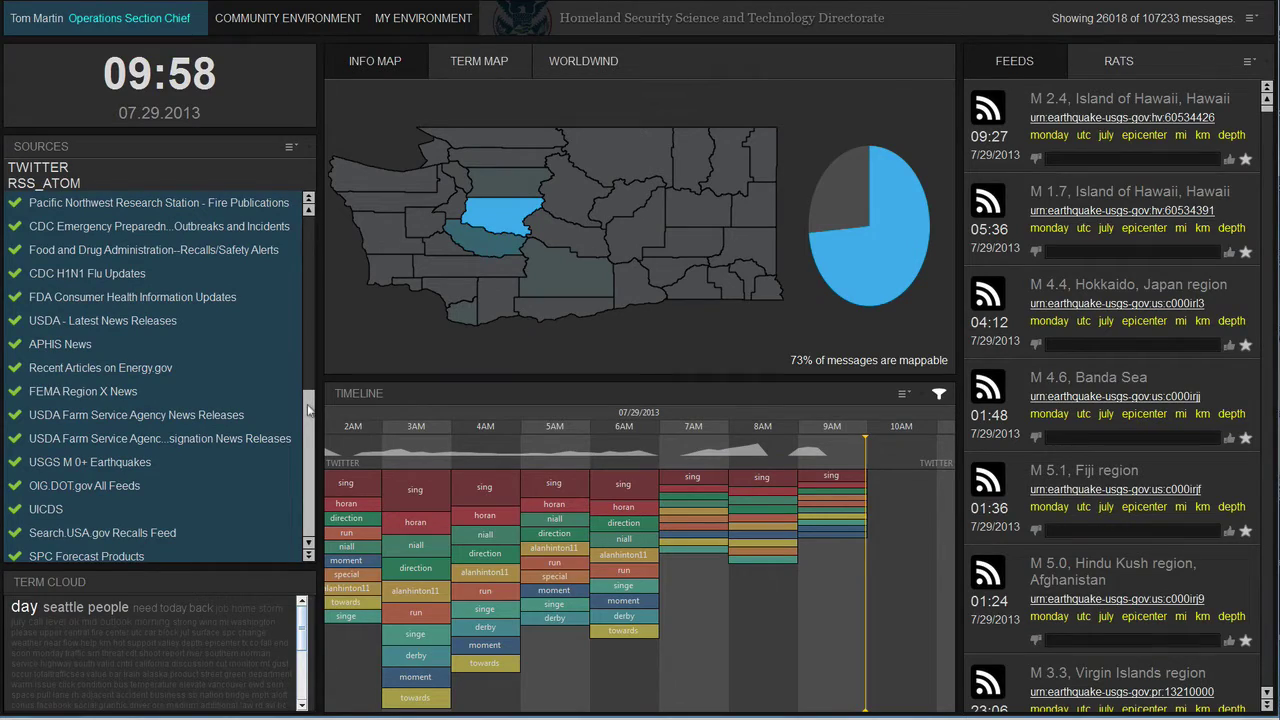
mouse_move(311, 410)
left_mouse_down()
mouse_move(313, 355)
mouse_move(306, 430)
left_mouse_up()
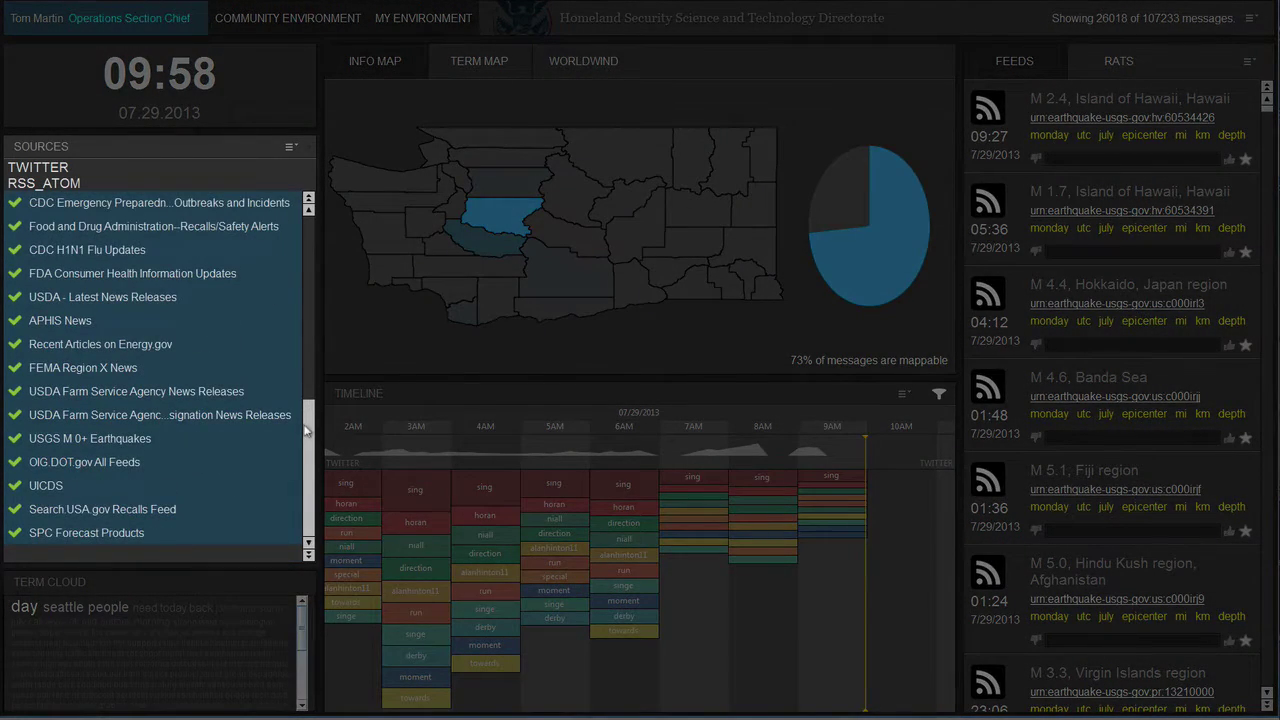
left_click(87, 438)
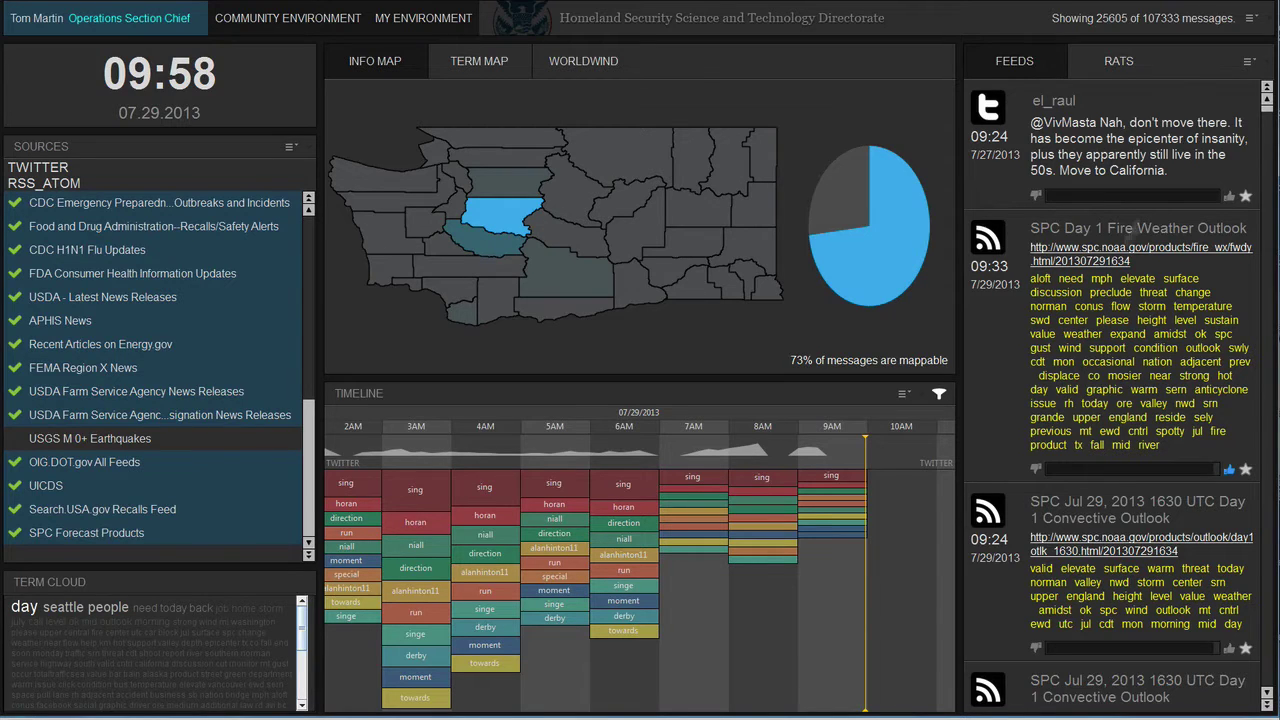
Sort feeds by timestamp, thumbs-up the Ore., Wash. wildfire story, thumbs-down the patrol car story
left_click(1249, 61)
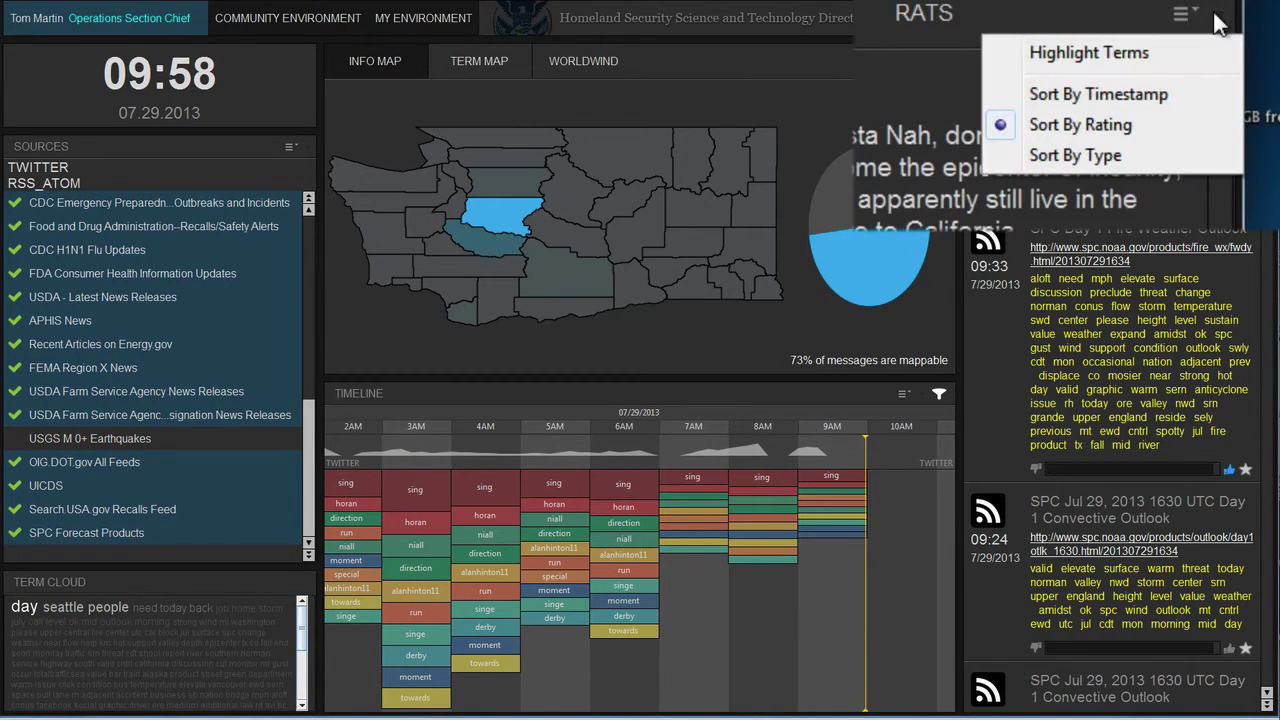
left_click(1130, 94)
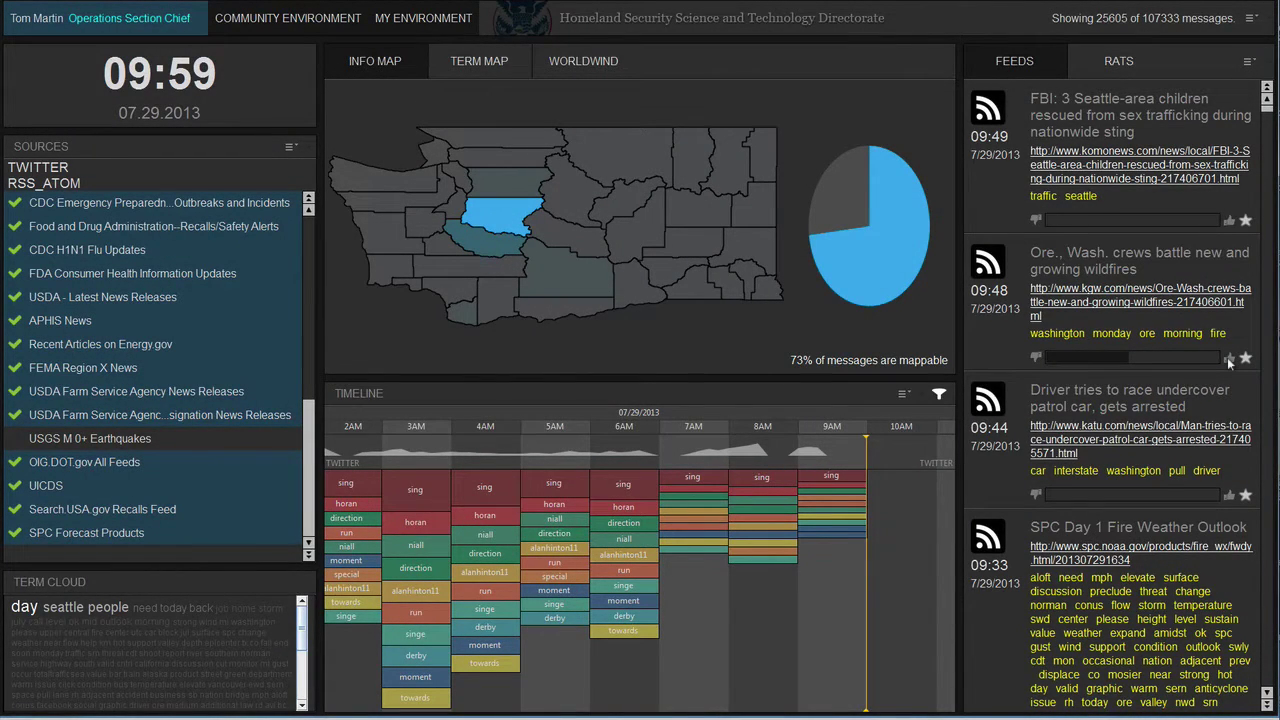
left_click(1229, 358)
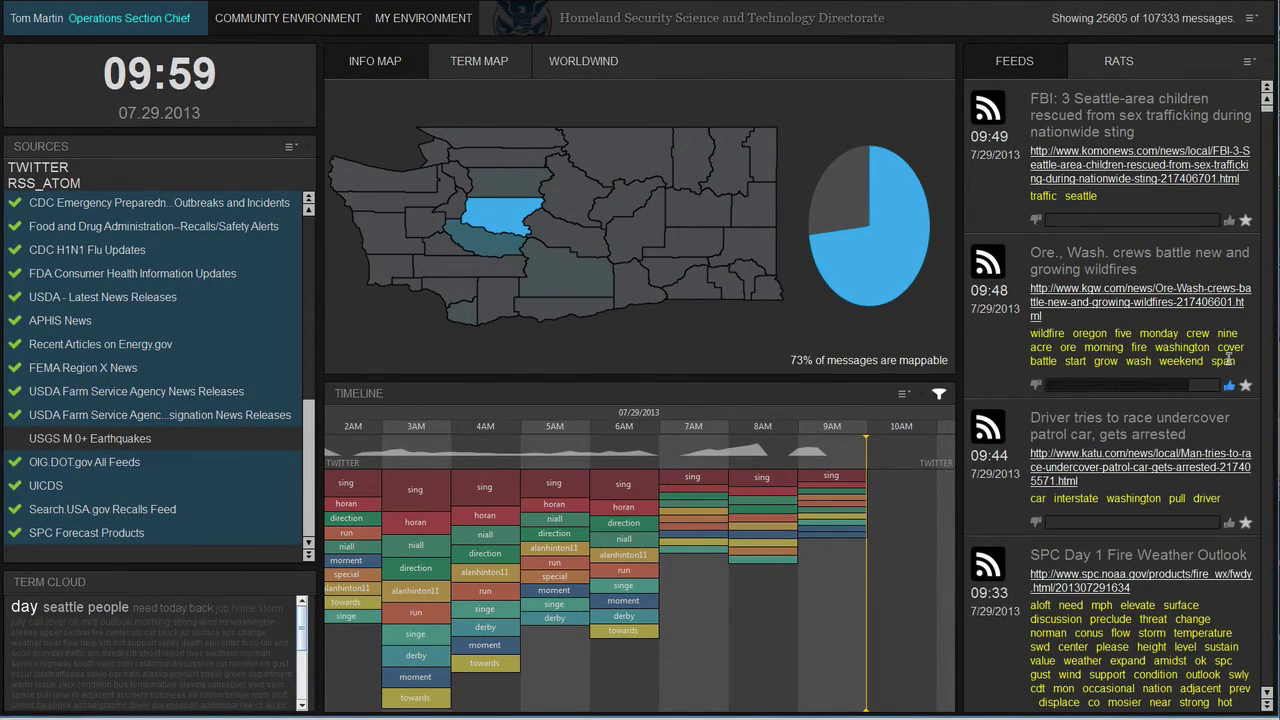
left_click(1036, 518)
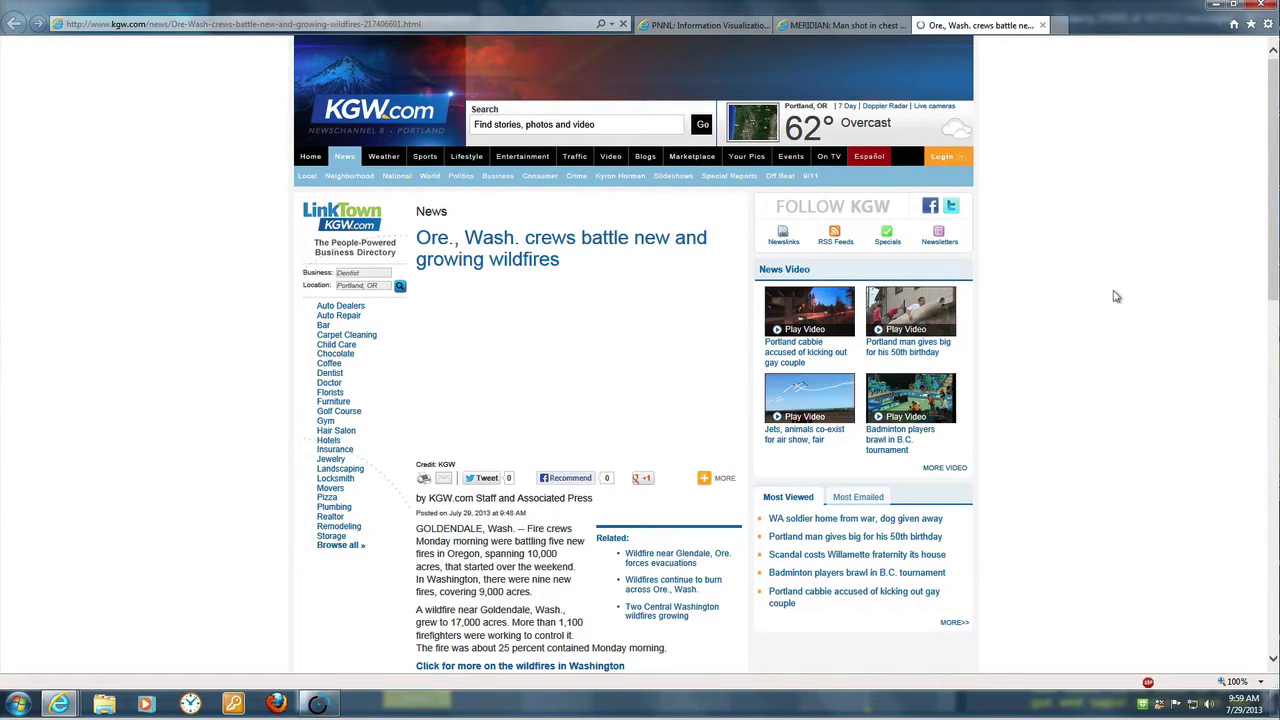
left_click(1213, 4)
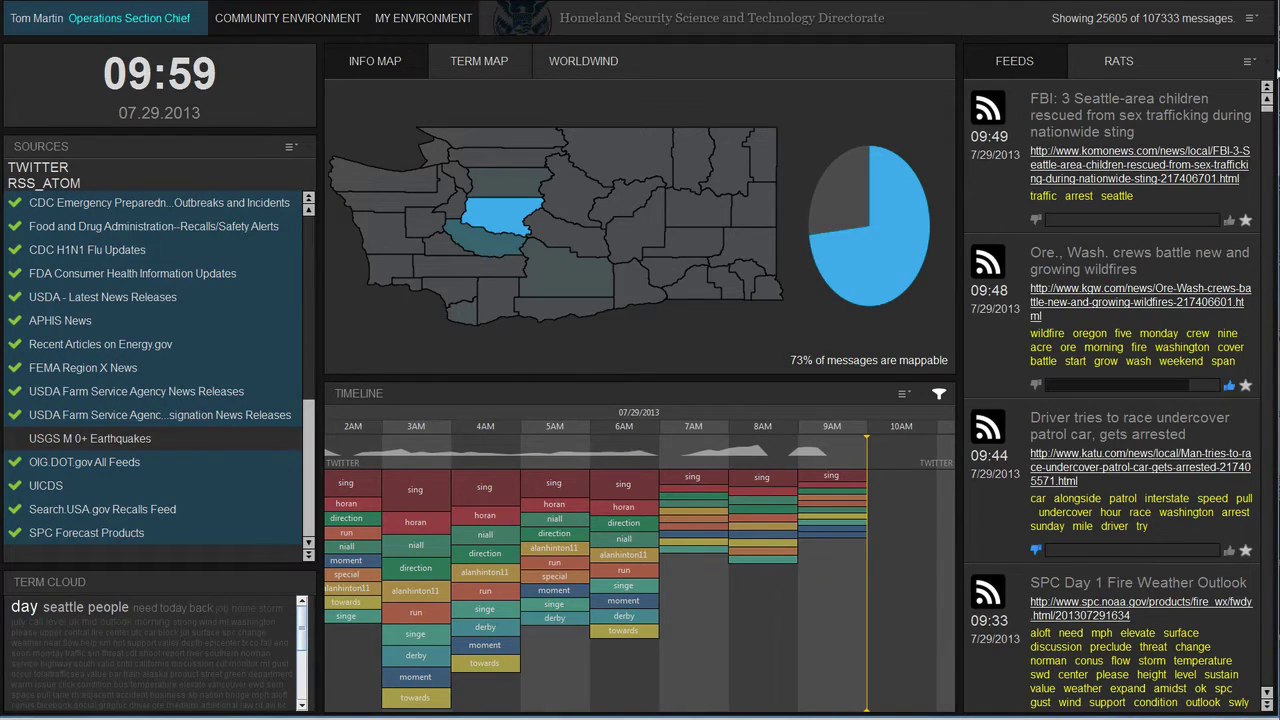
Sort the feeds by rating and select only King county on the Info Map
left_click(1270, 66)
left_click(1192, 117)
mouse_move(707, 187)
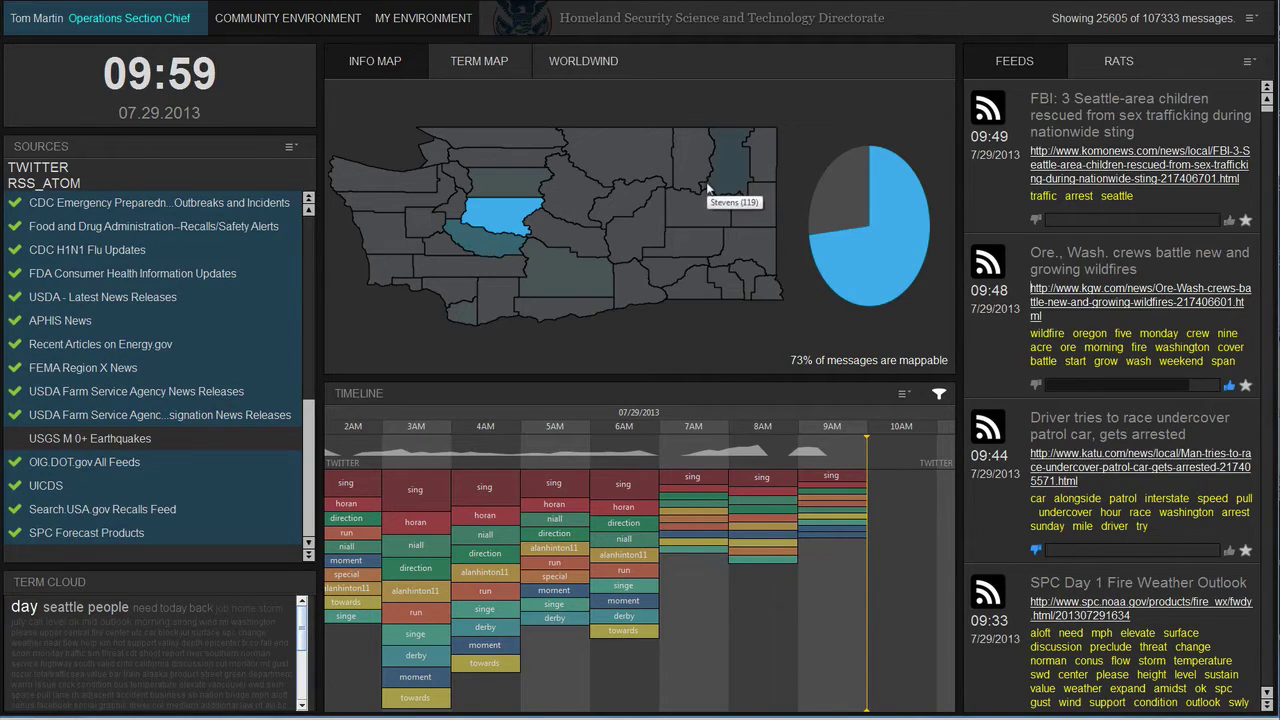
left_click(506, 221)
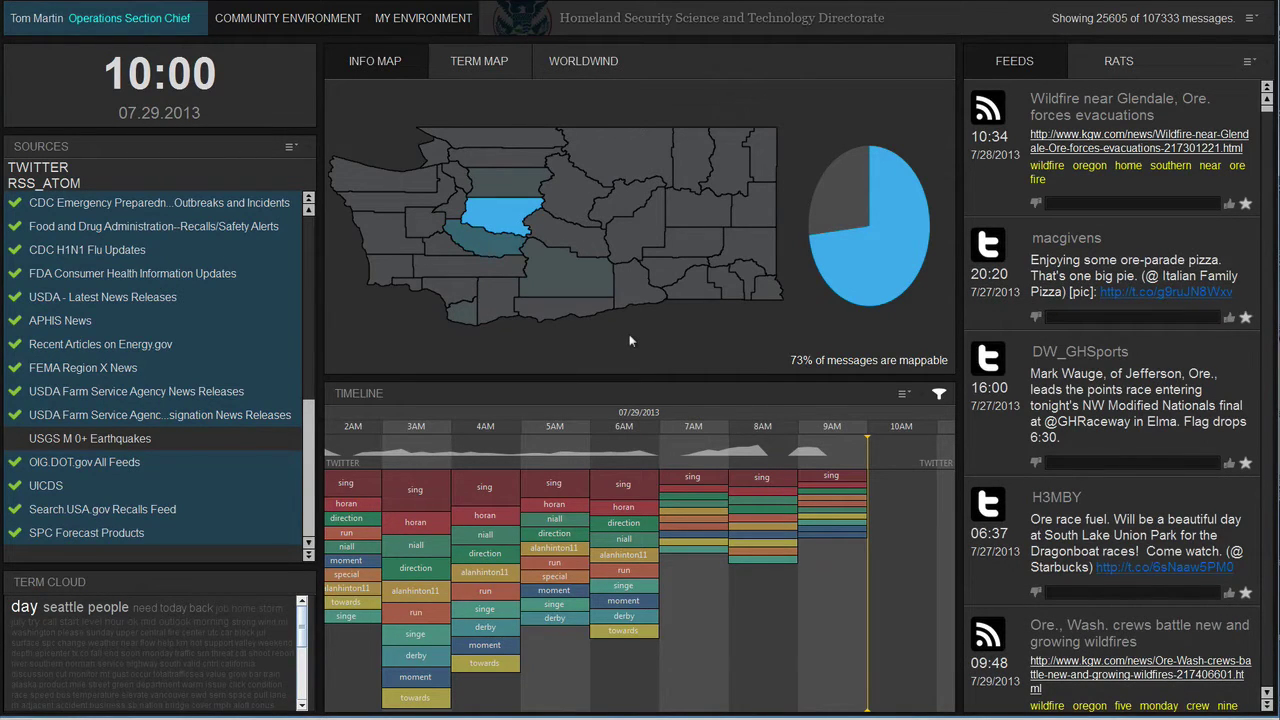
left_click(666, 275)
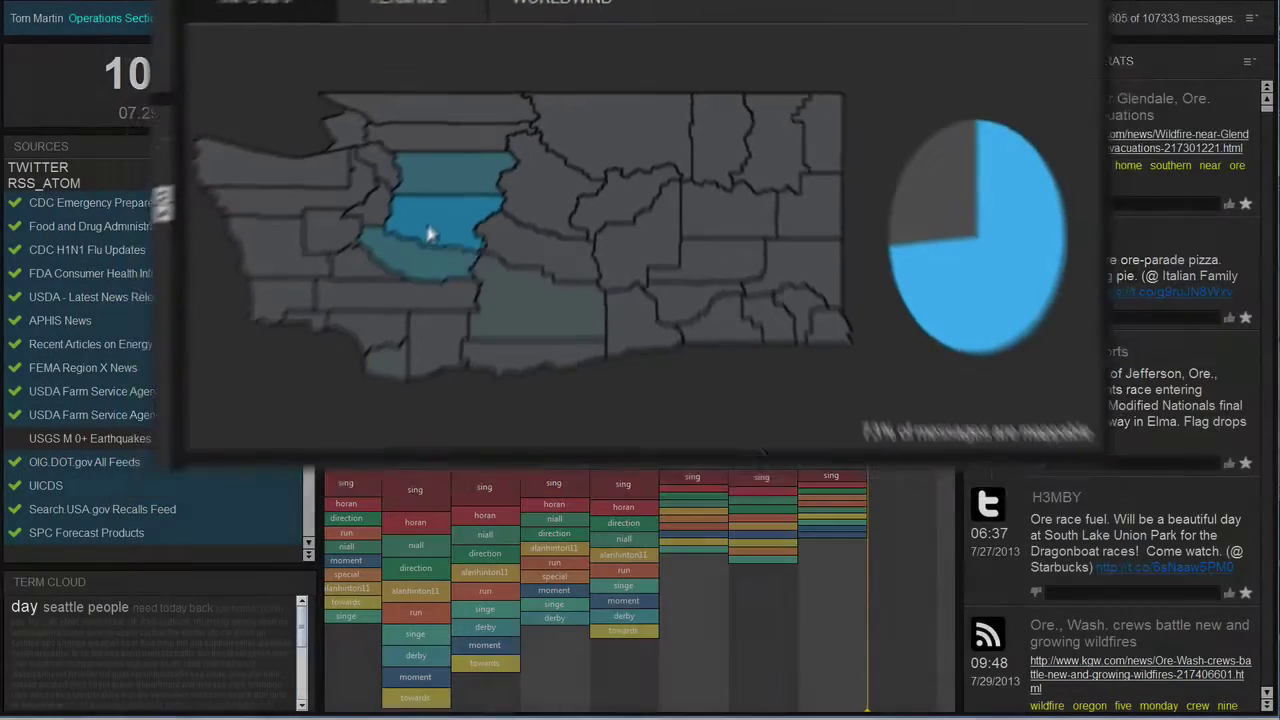
Filter to King county, pan the WorldWind map toward Seattle, then show the term map
left_click(370, 326)
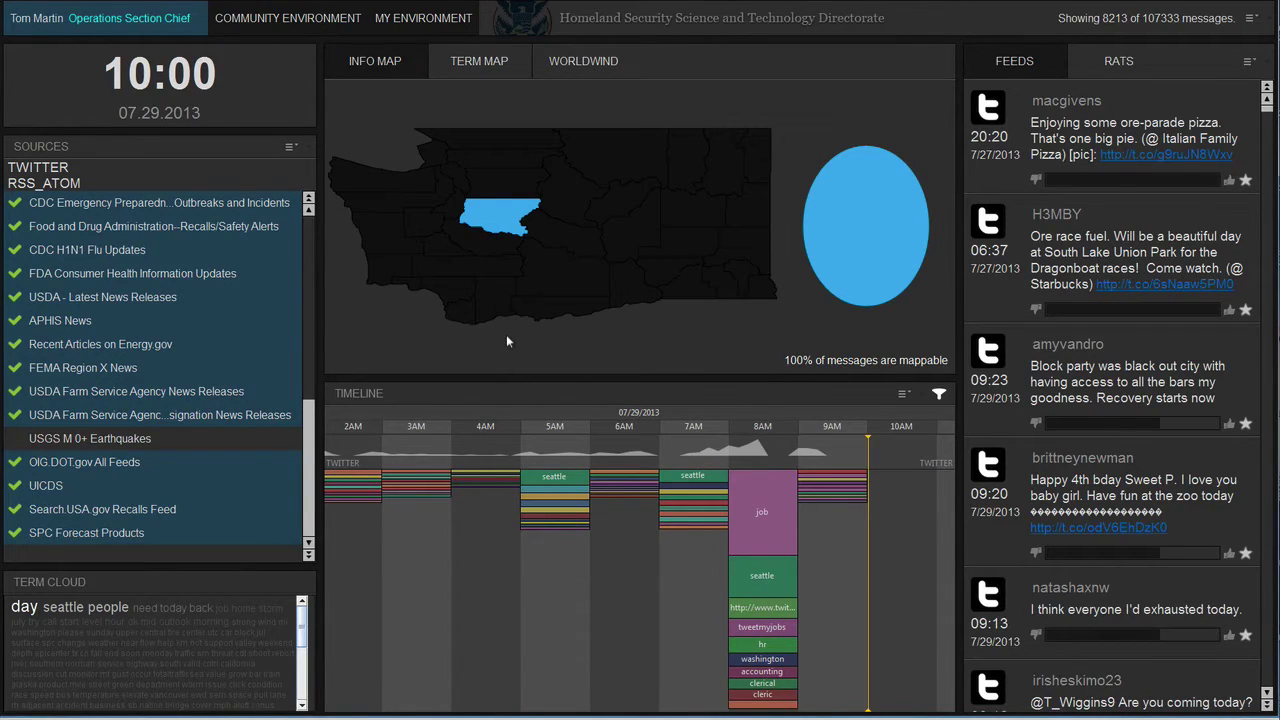
left_click(585, 62)
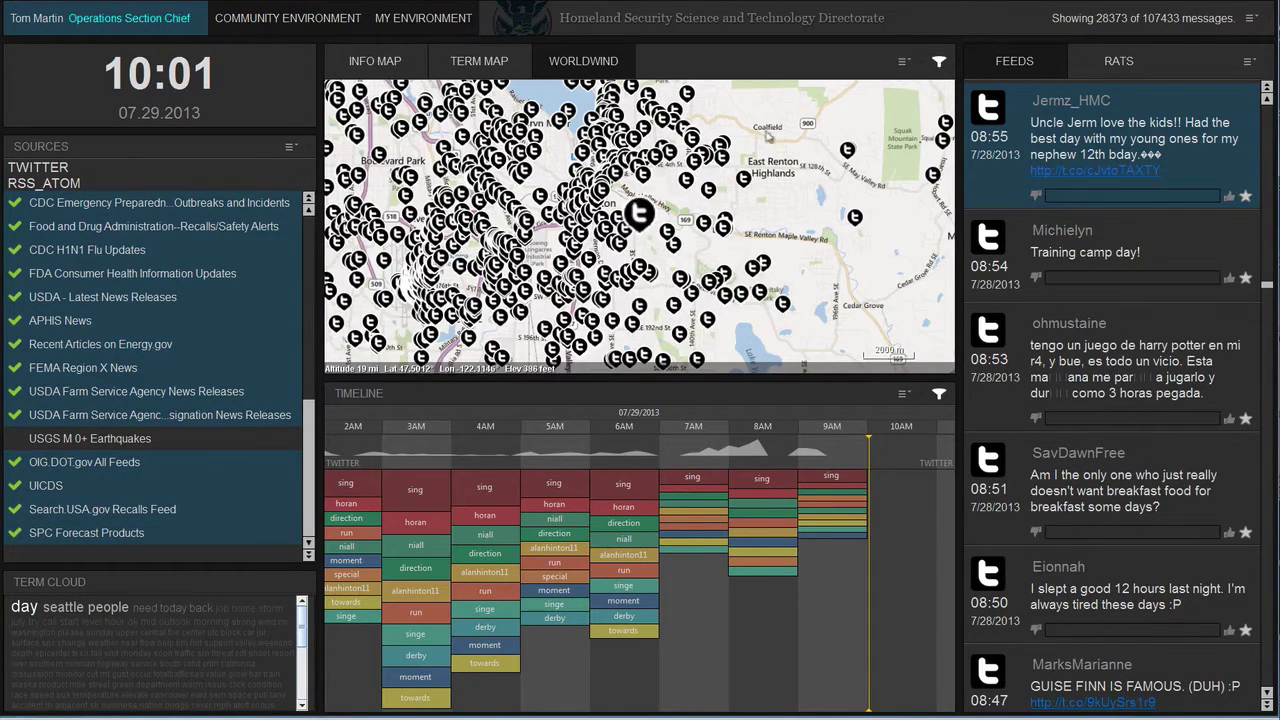
left_click_drag(717, 117, 893, 332)
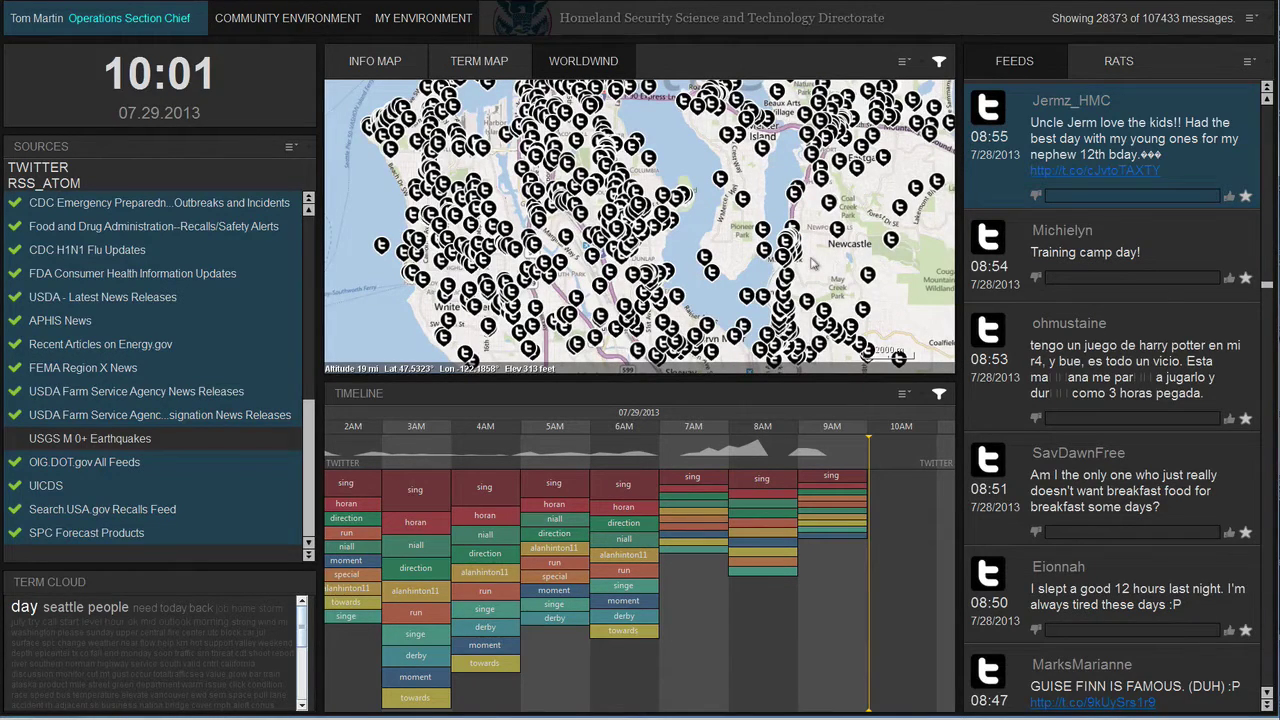
left_click(463, 66)
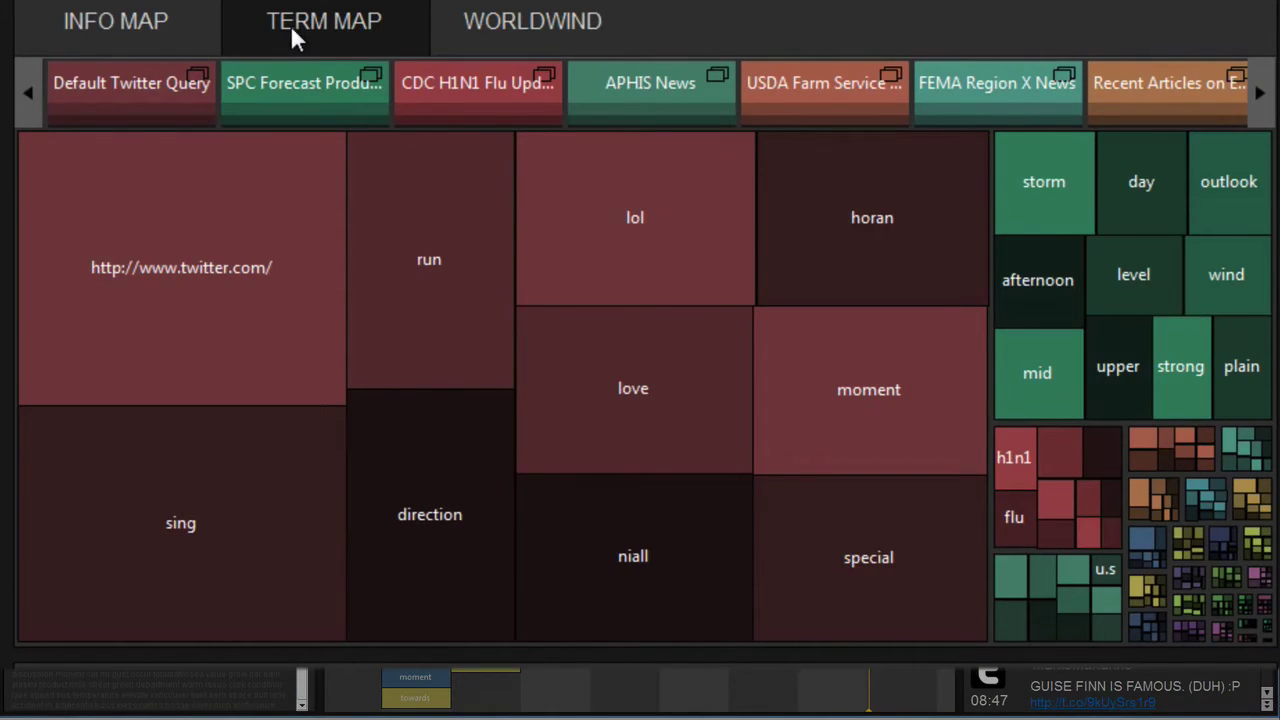
Select the SPC Forecast Products source tab and its term cell to filter the feeds
left_click(292, 30)
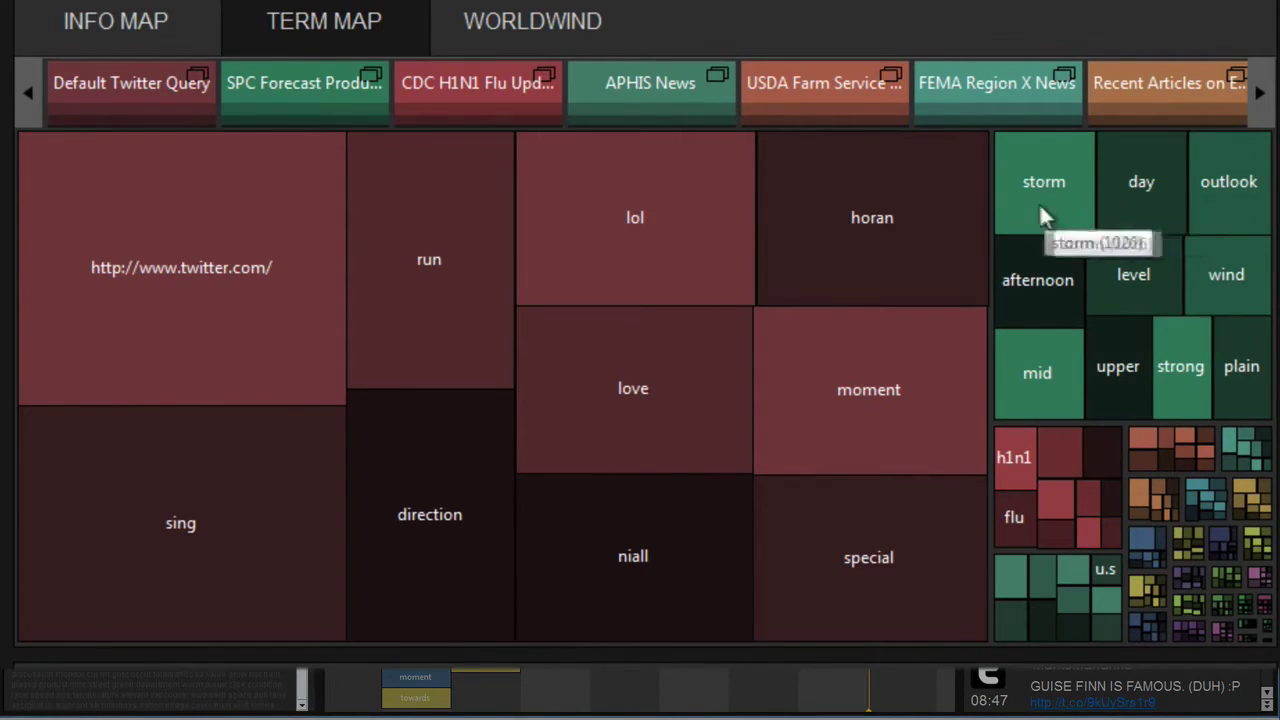
mouse_move(334, 106)
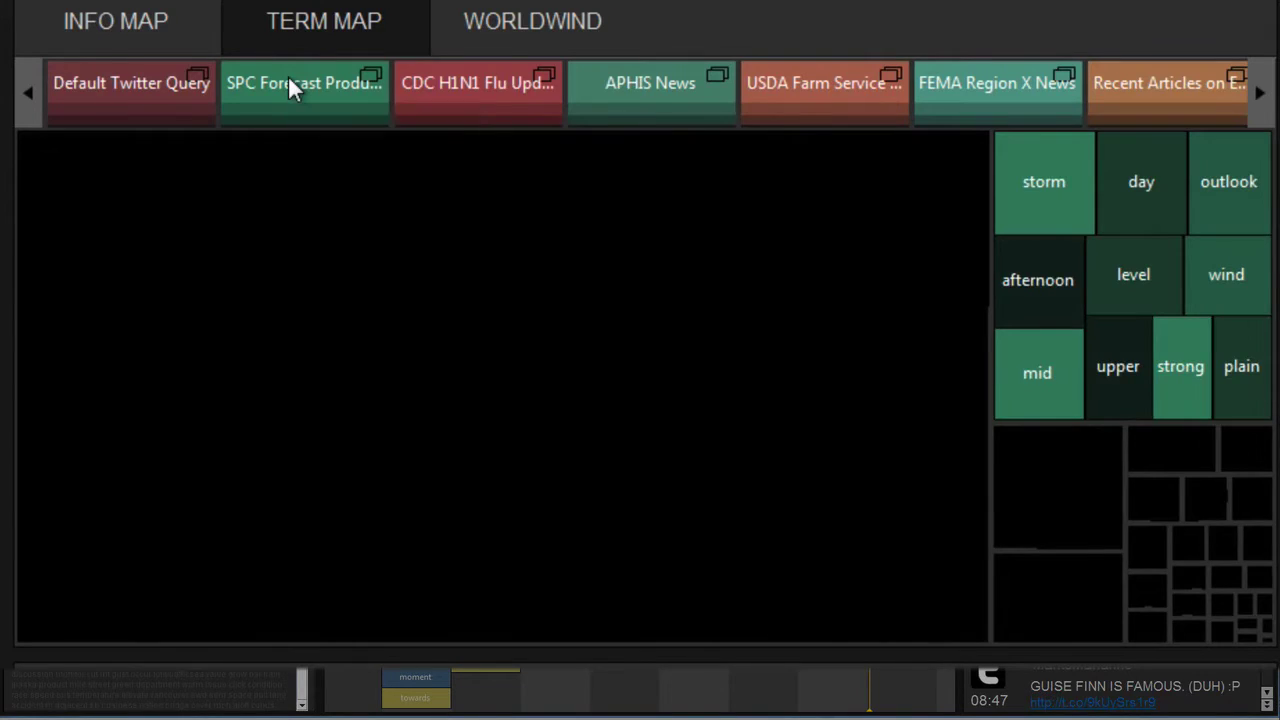
left_click(288, 78)
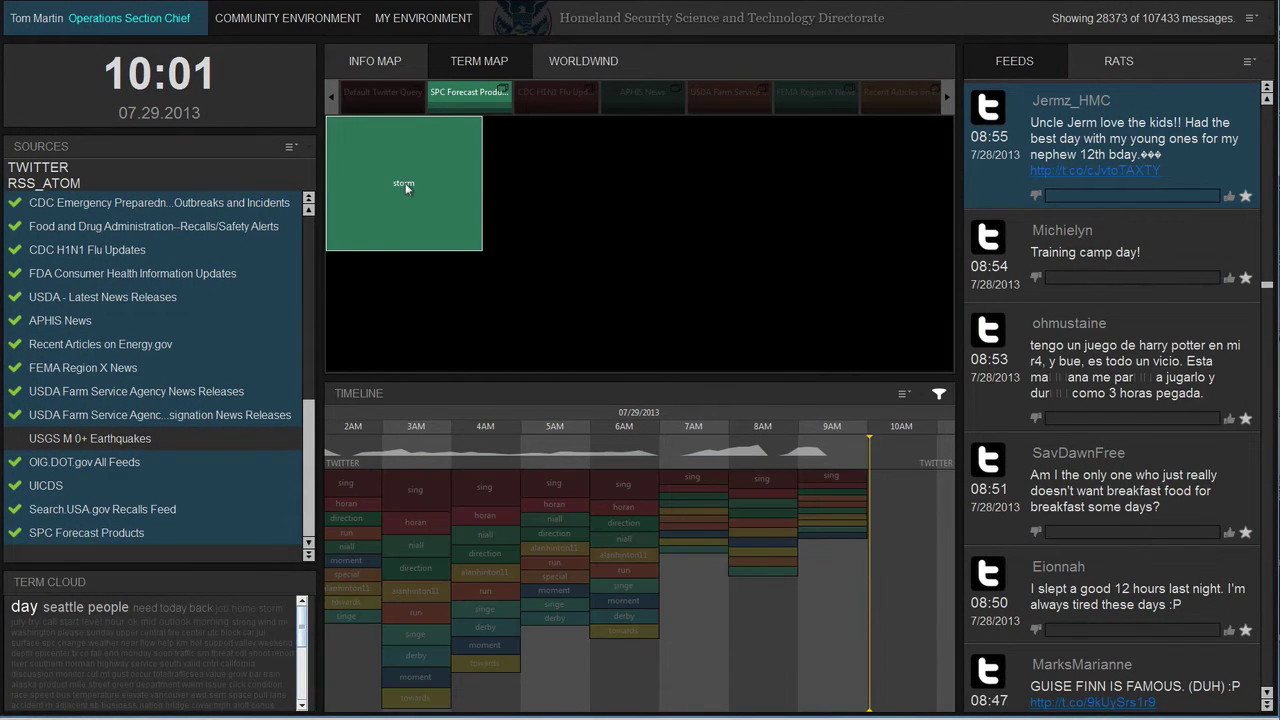
left_click(405, 183)
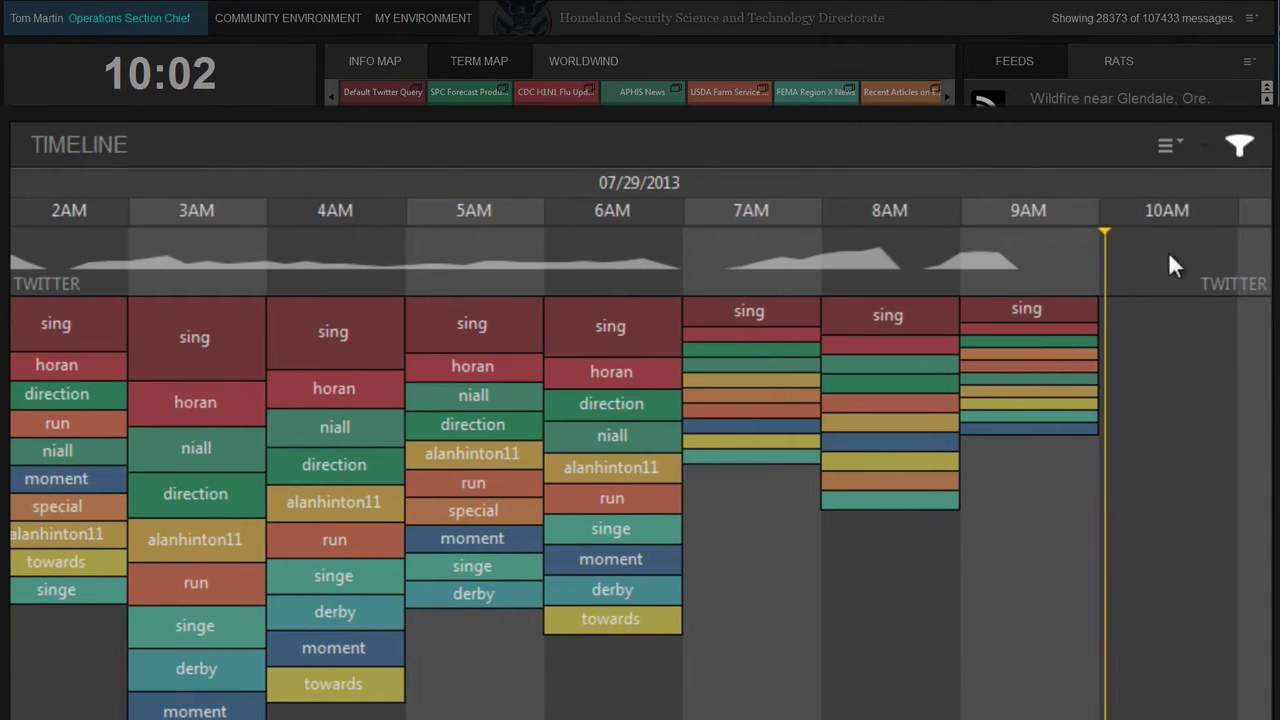
Drill the timeline into 5AM, select the thunderstorm term at :28, and apply the Filter
left_click_drag(1041, 233, 1168, 252)
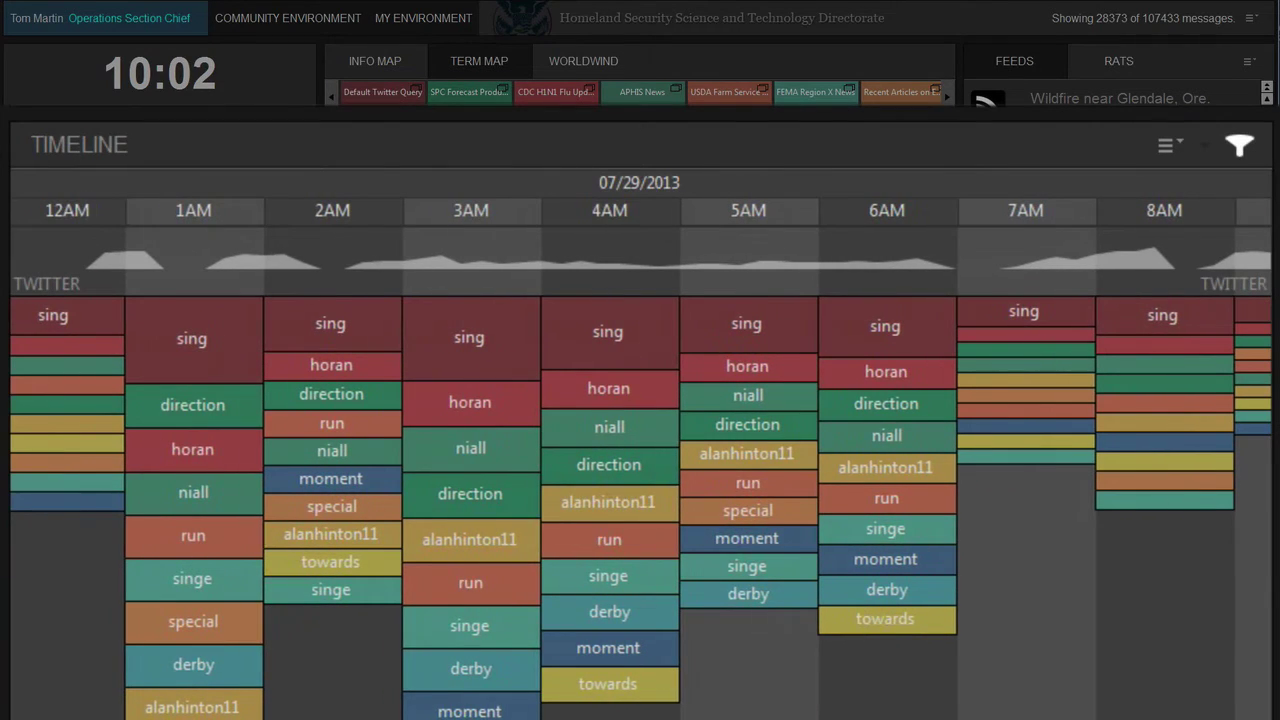
left_click(742, 210)
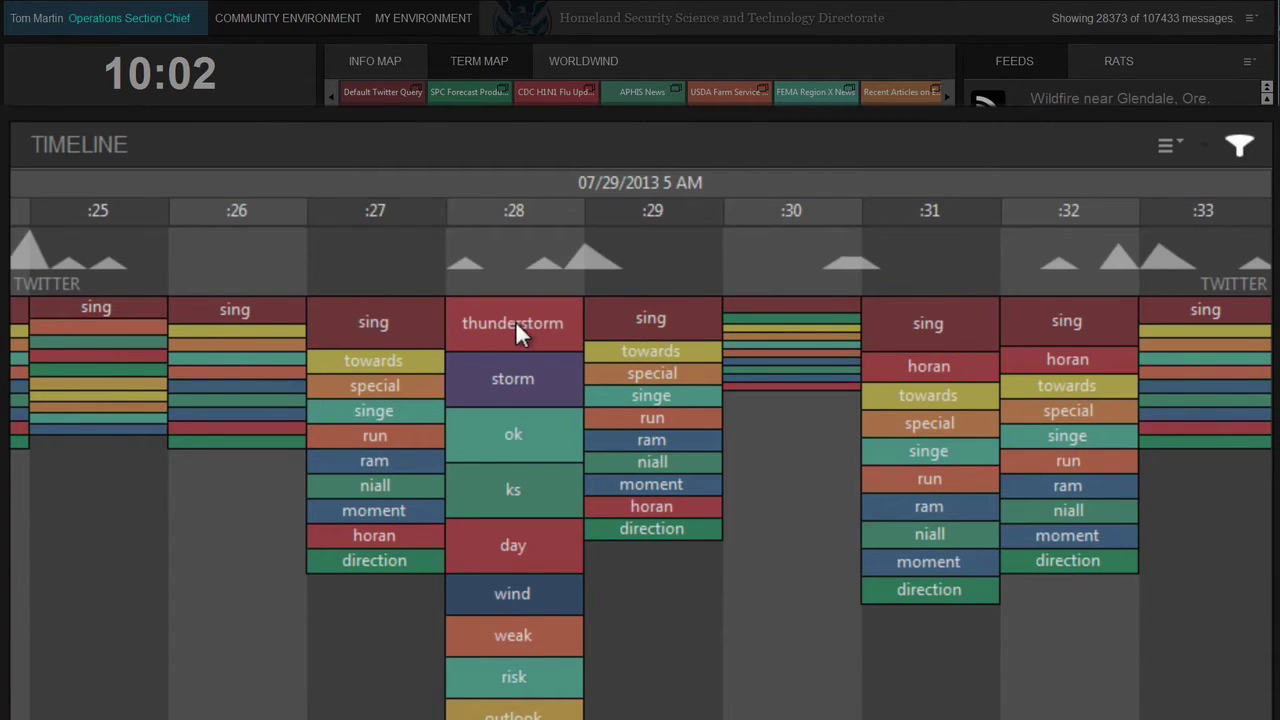
left_click(510, 328)
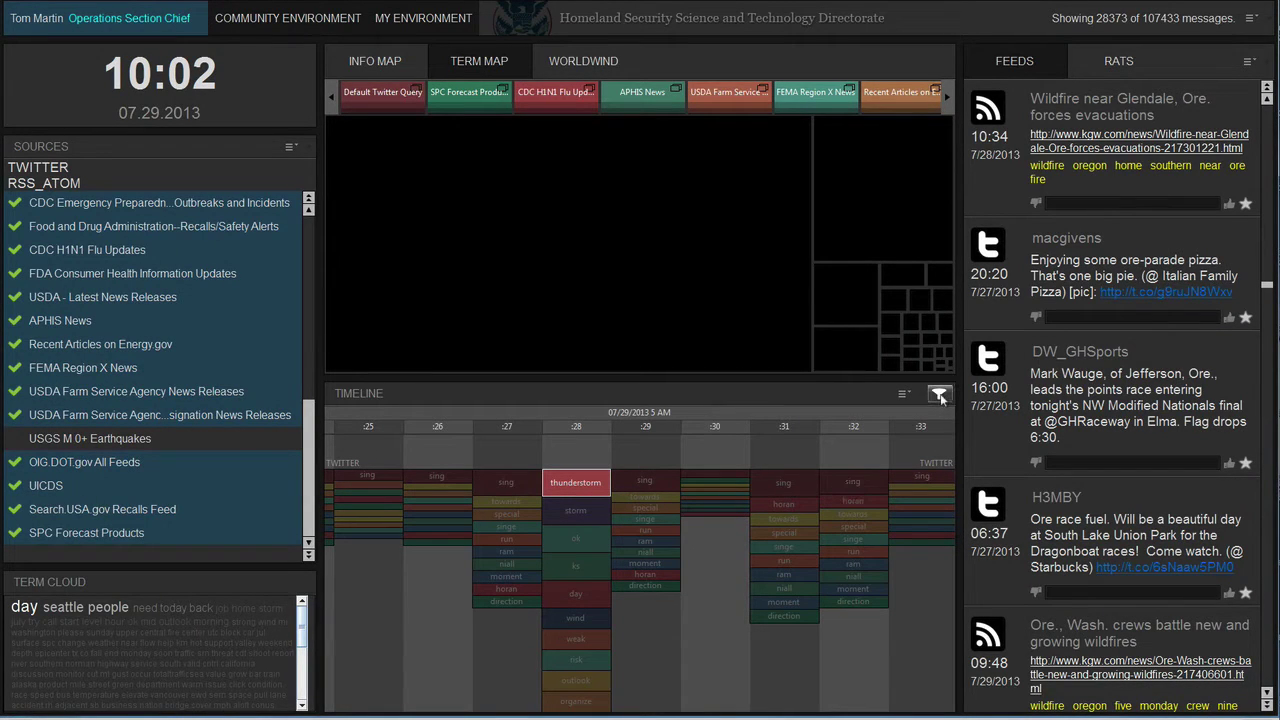
left_click(938, 396)
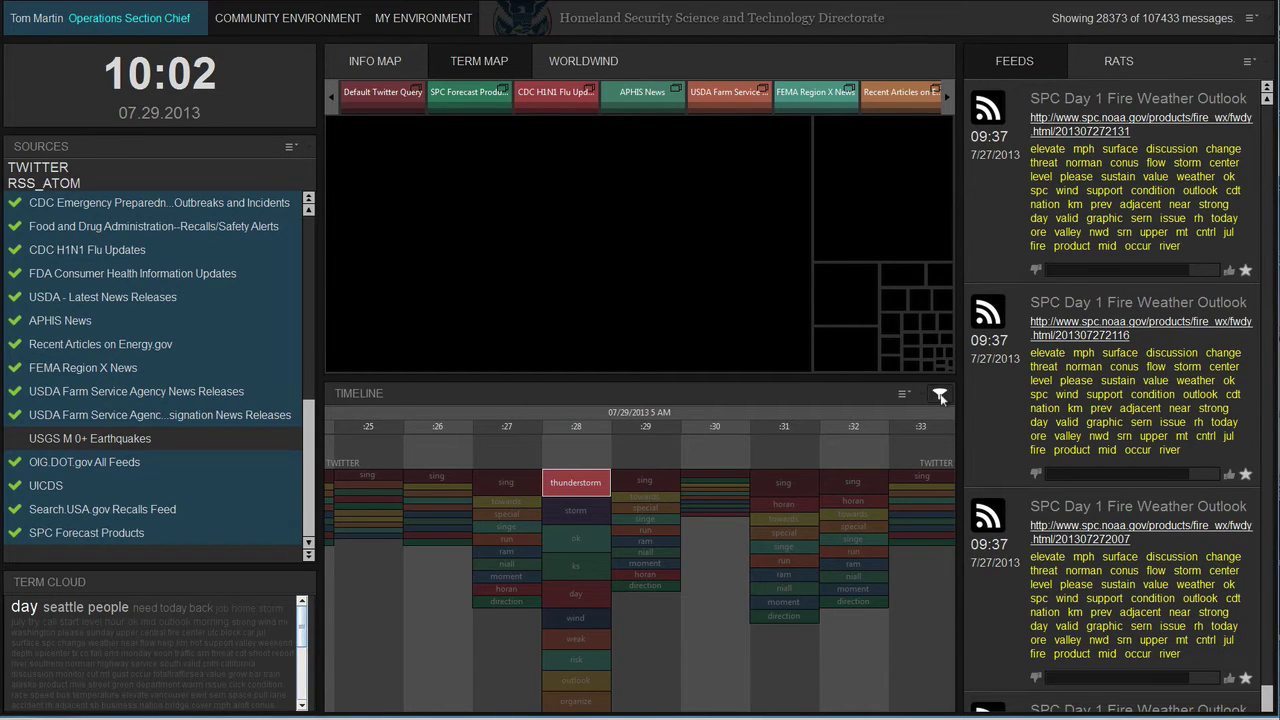
left_click(940, 396)
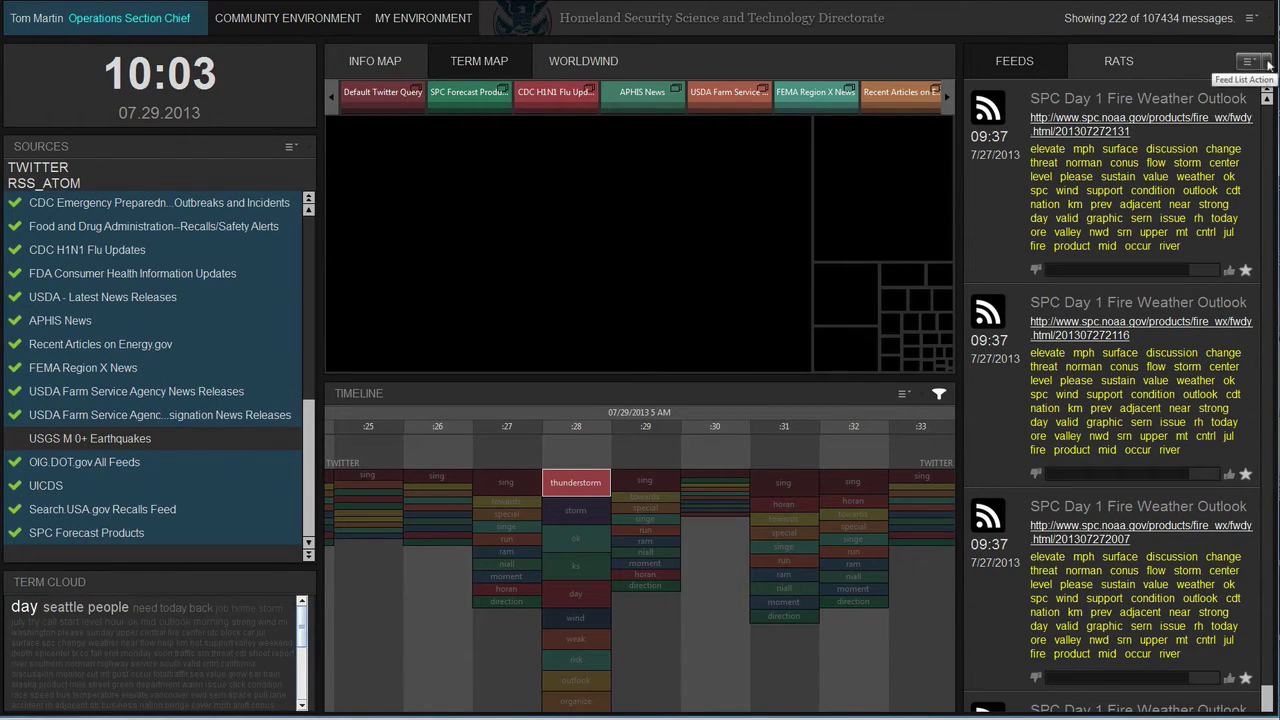
Choose Show Profile from the top-right menu to display the Term Profile
left_click(1268, 18)
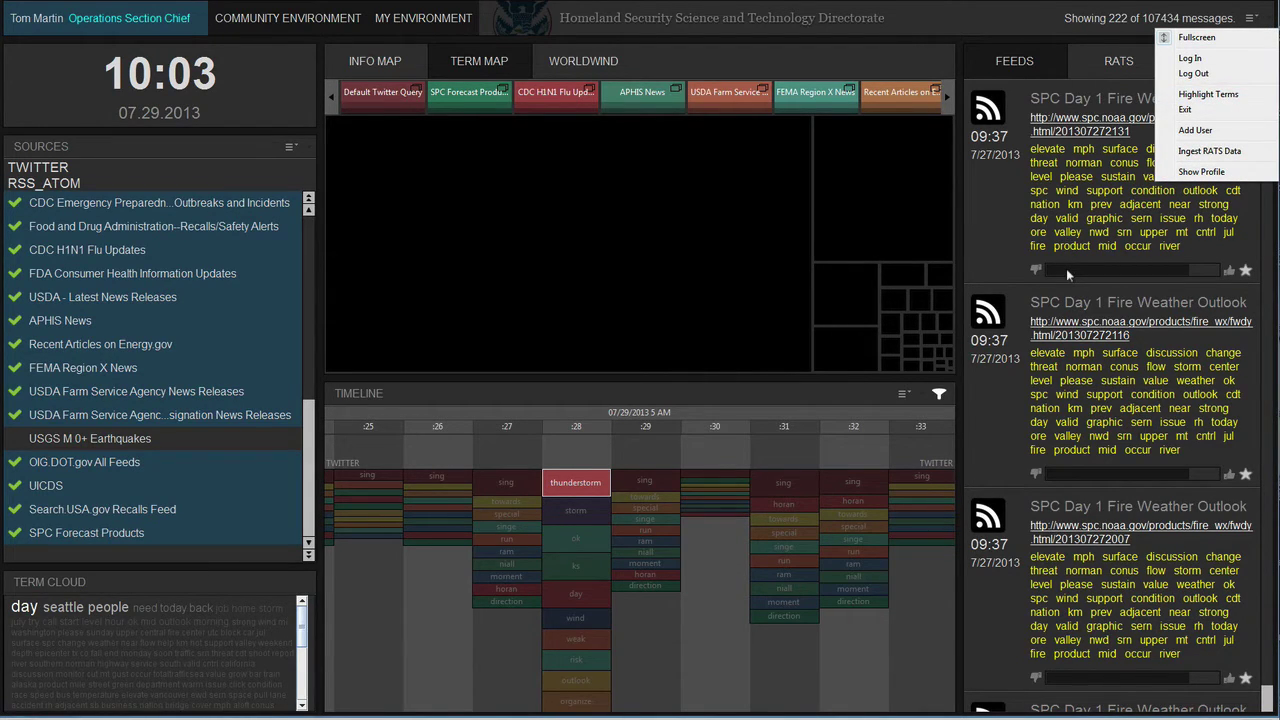
left_click(1190, 173)
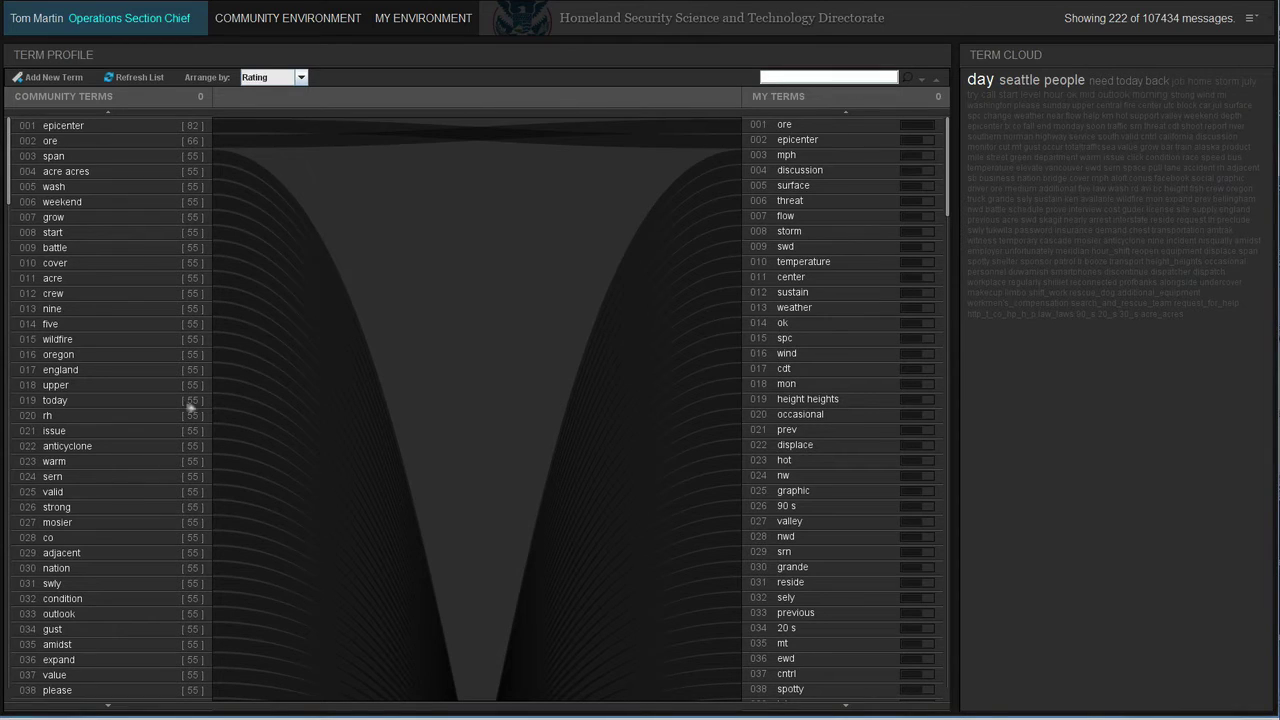
Rate acre to the maximum, raise storm's rating, and remove swd from My Terms
left_click(56, 279)
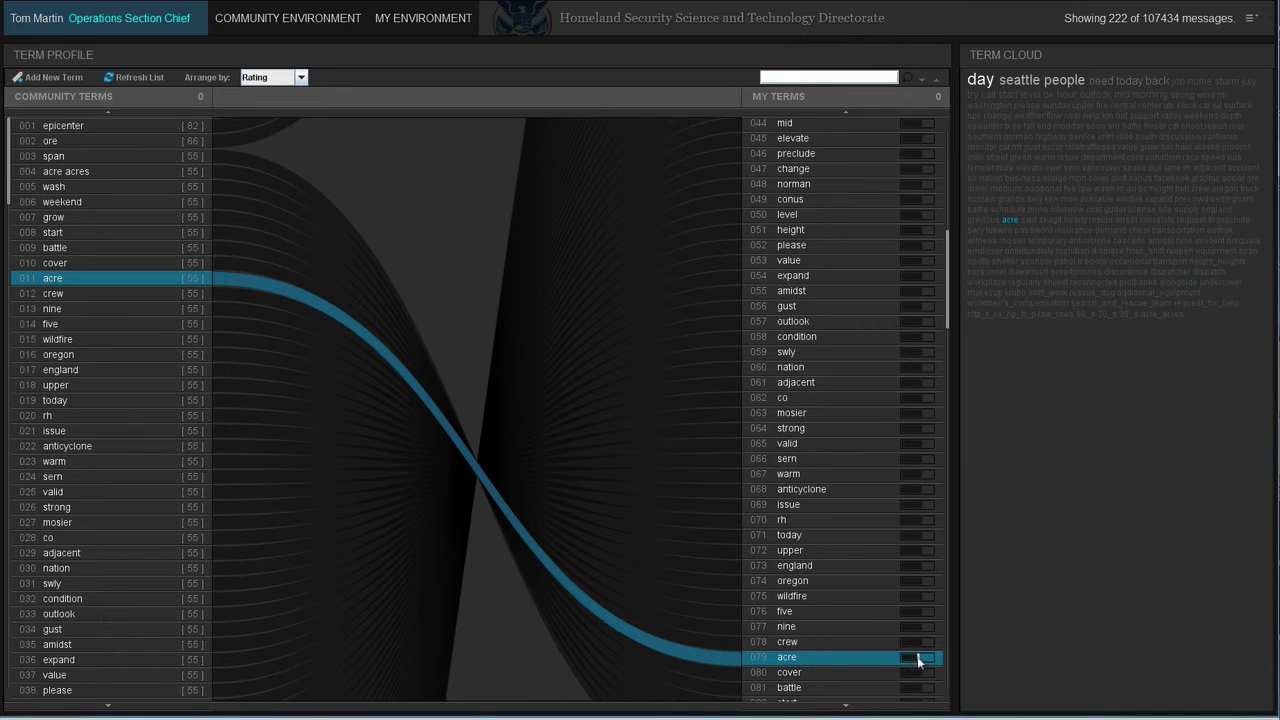
left_click_drag(918, 661, 935, 661)
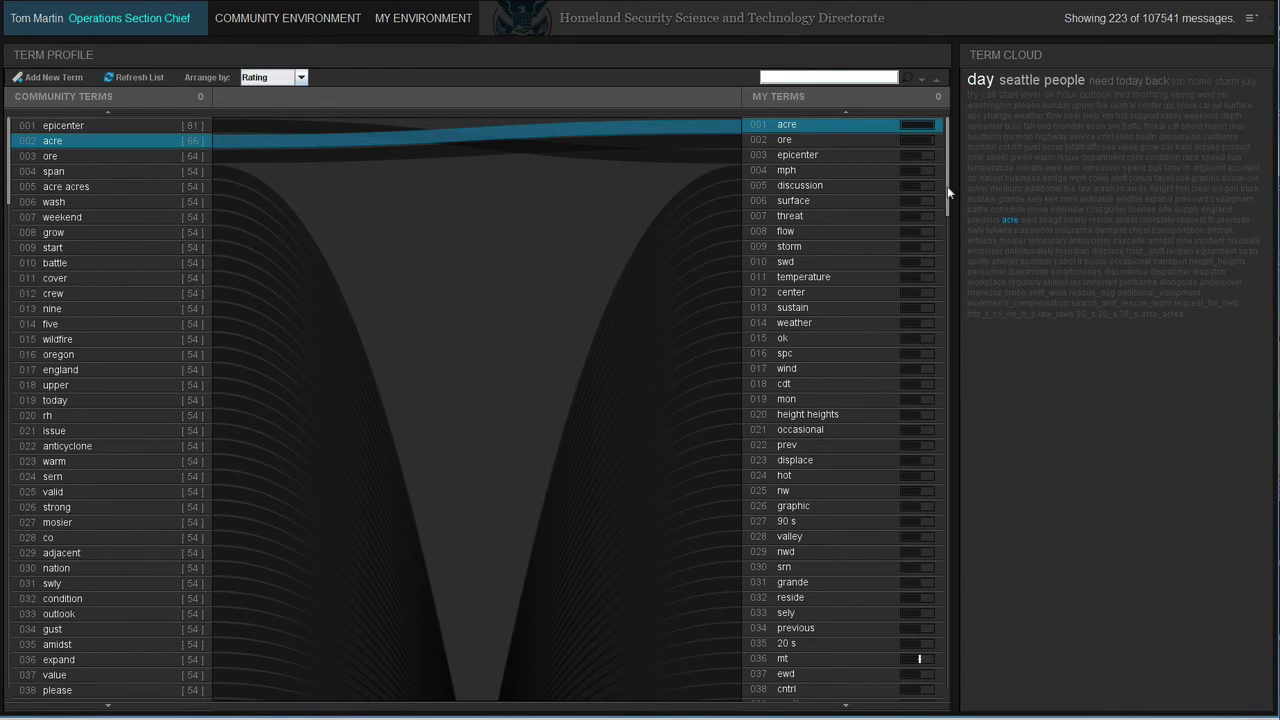
left_click(924, 245)
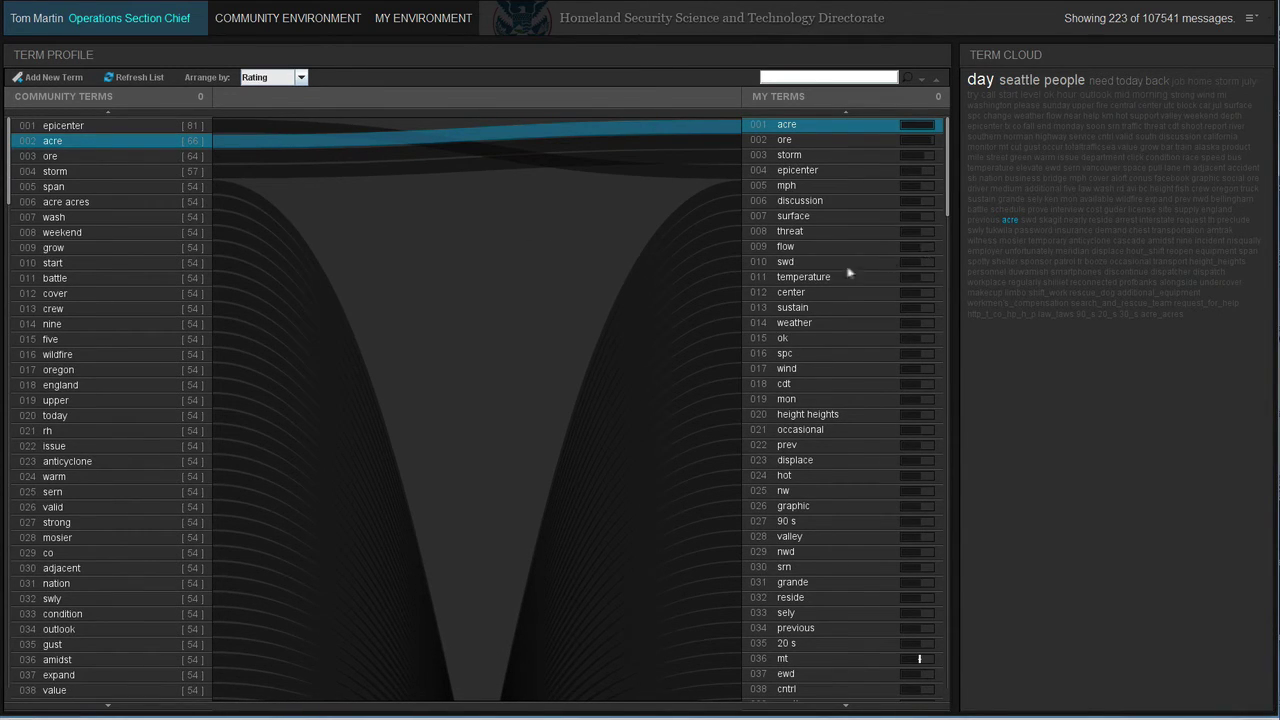
left_click(785, 263)
left_click(812, 272)
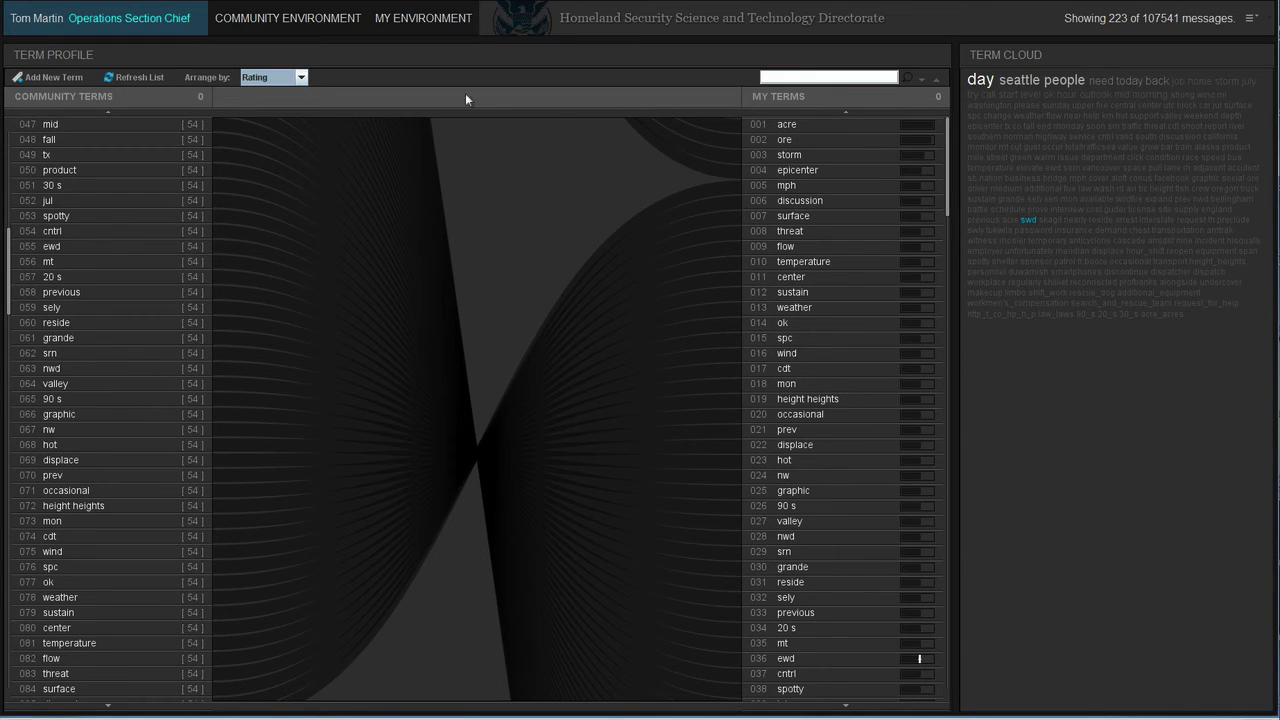
Go back to MY ENVIRONMENT and display the INFO MAP of Washington counties with 0% of messages mappable
left_click(410, 20)
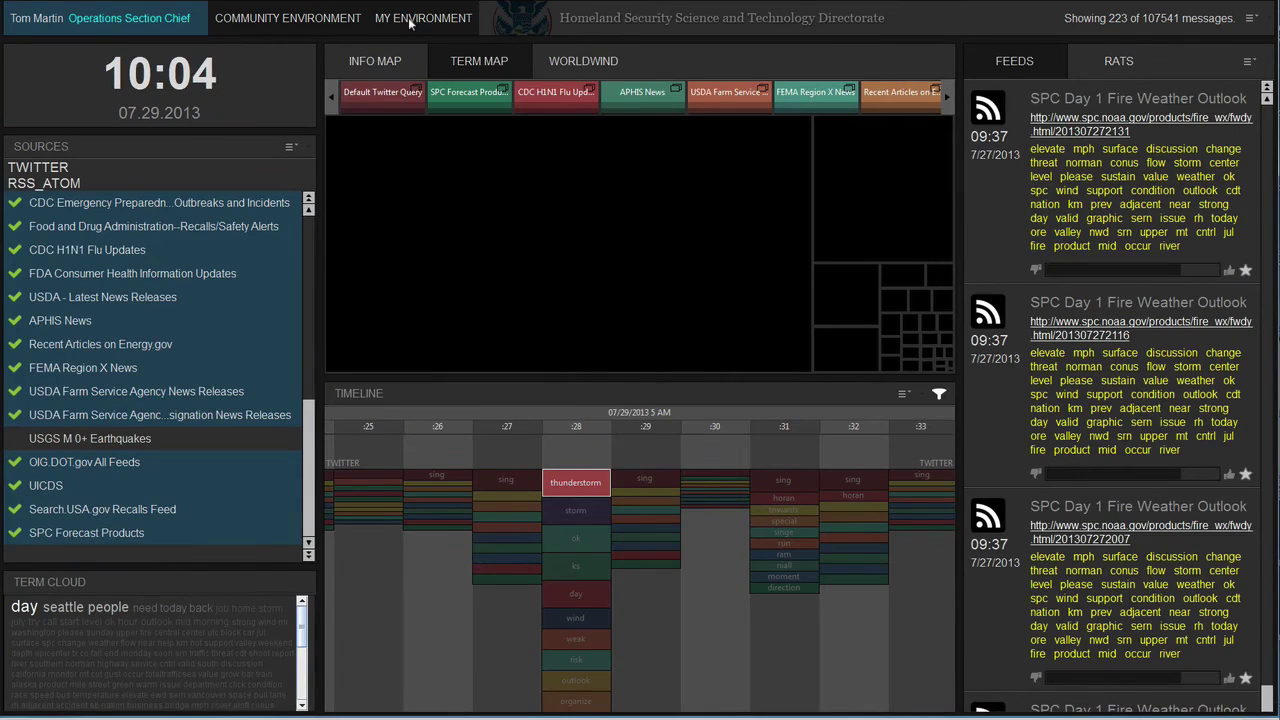
left_click(387, 59)
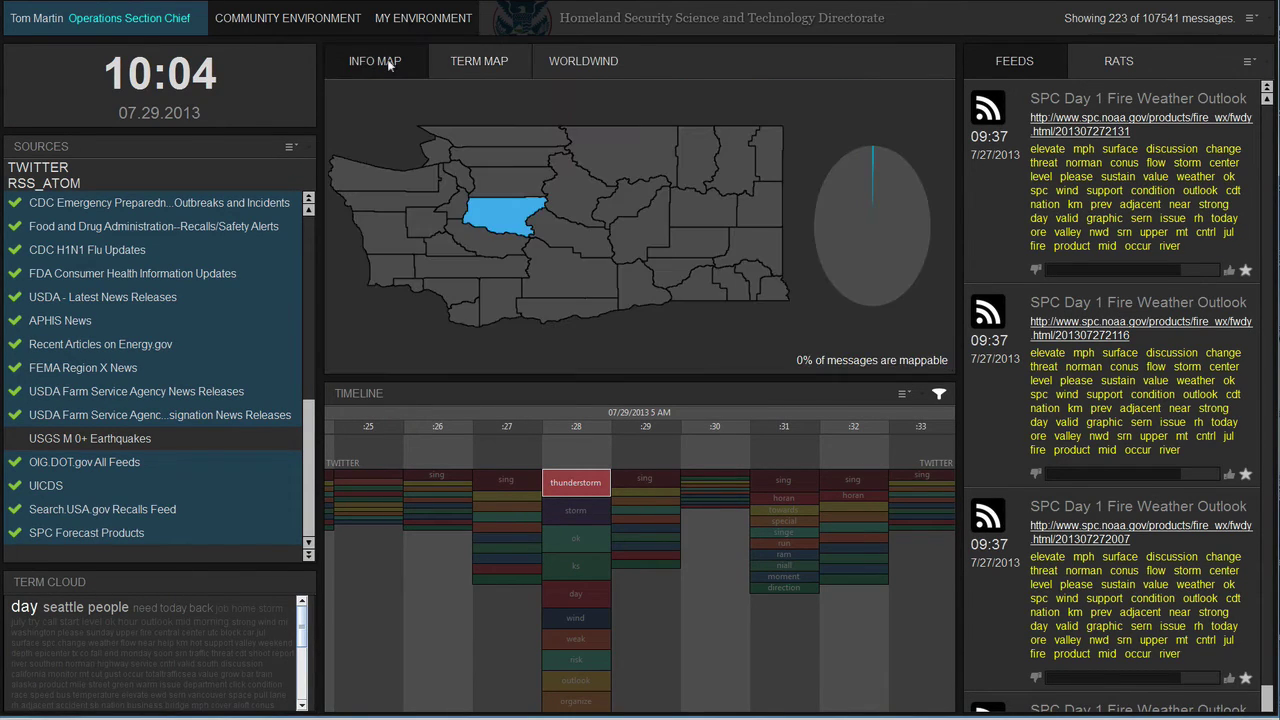